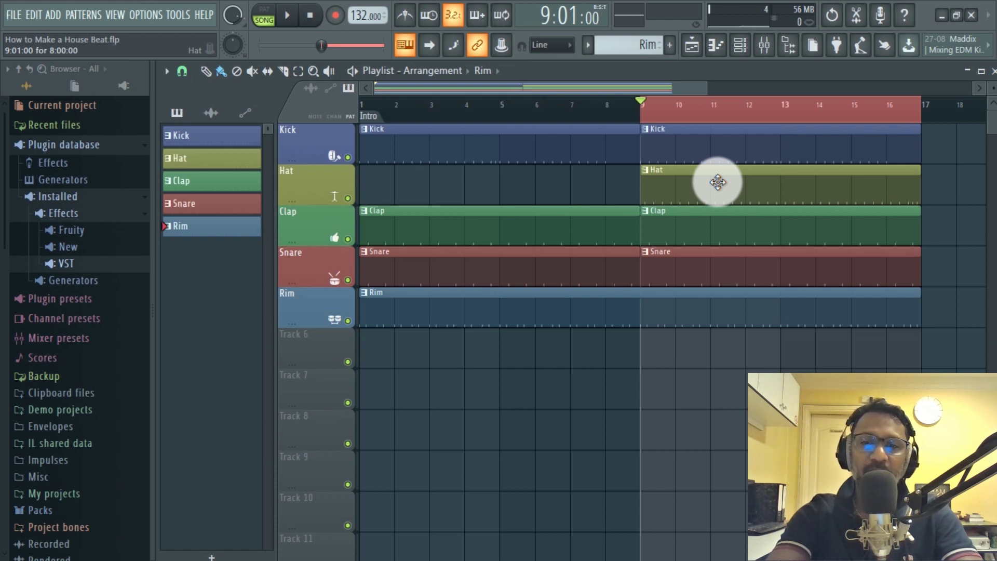
Play the drum arrangement, stop it at bar 9, and search YouTube for 'logic beats dj neo'.
{"action": "key", "text": "space"}
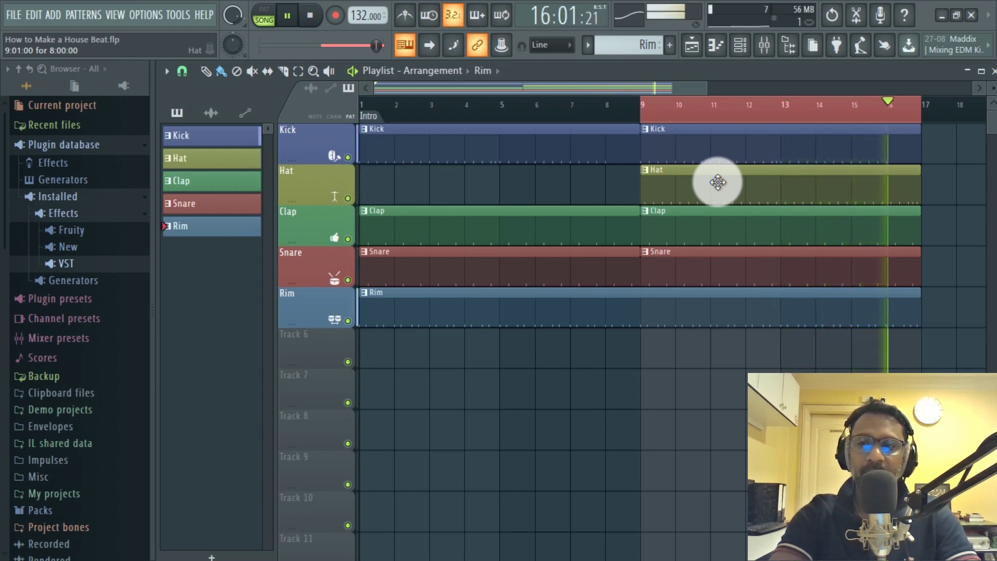
{"action": "key", "text": "space"}
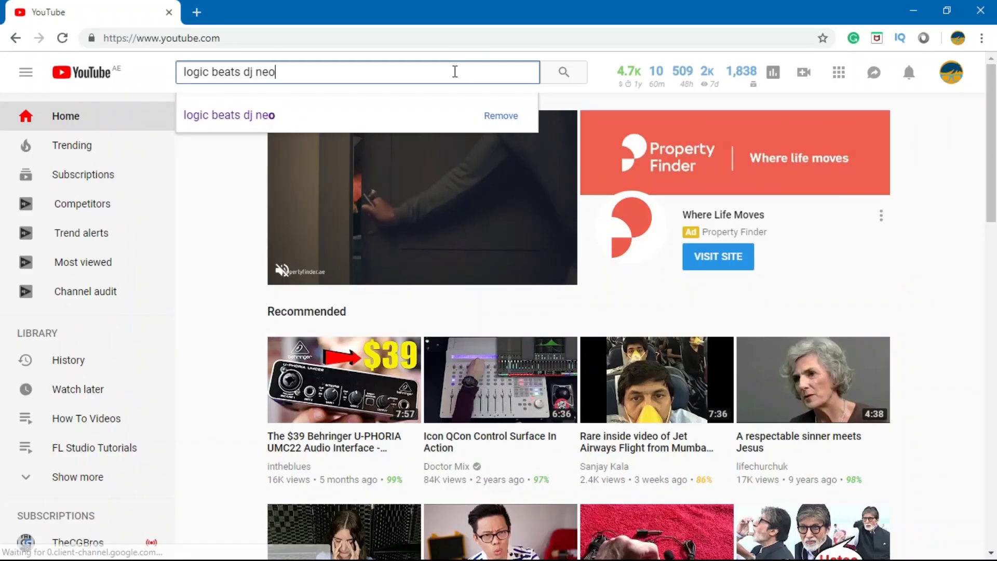
{"action": "key", "text": "Return"}
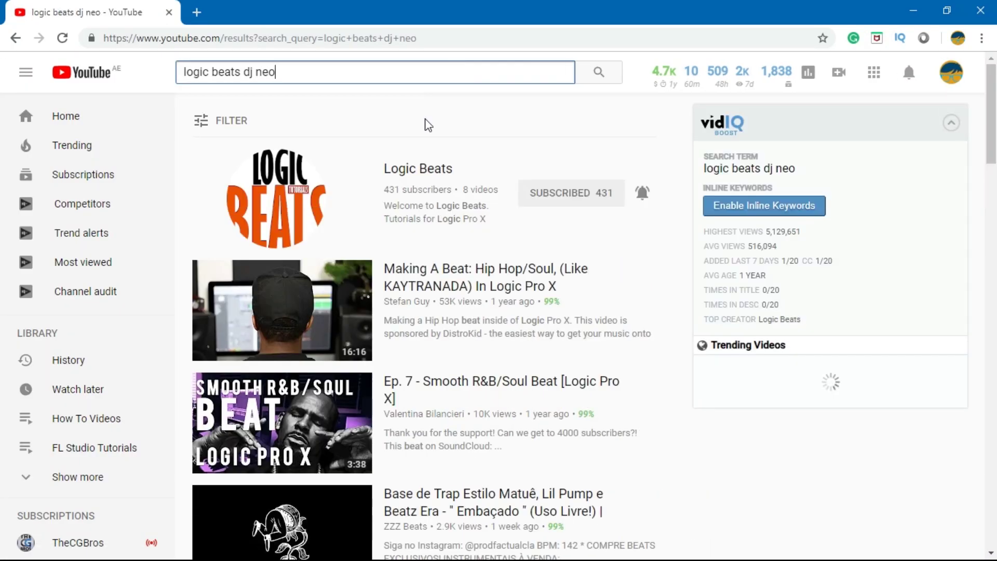
Open the Logic Beats video 'Logic Pro X Scales & Chords (Part 1 of 2)', then show FL Studio's mixer.
{"action": "left_click", "coordinate": [415, 175]}
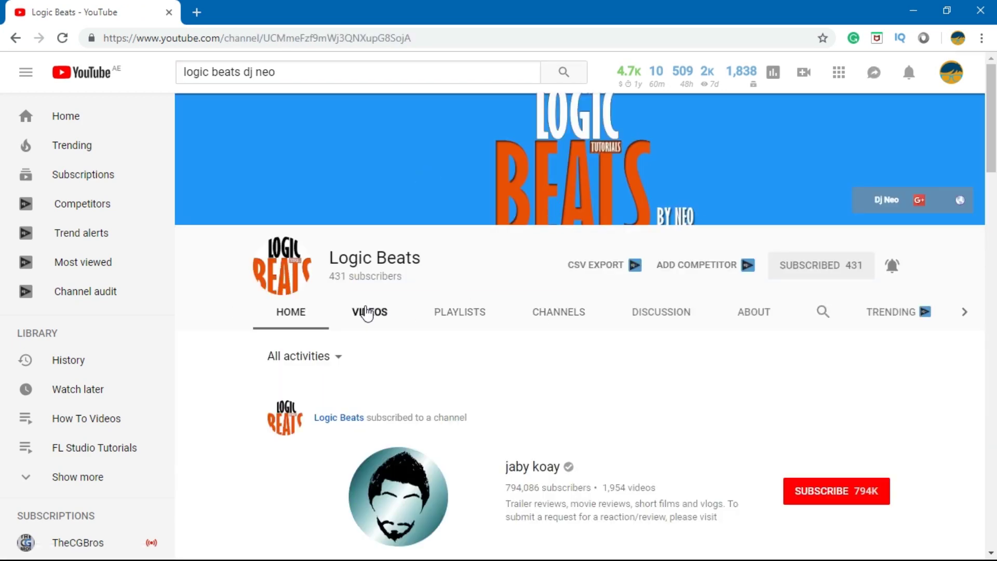
{"action": "left_click", "coordinate": [367, 312]}
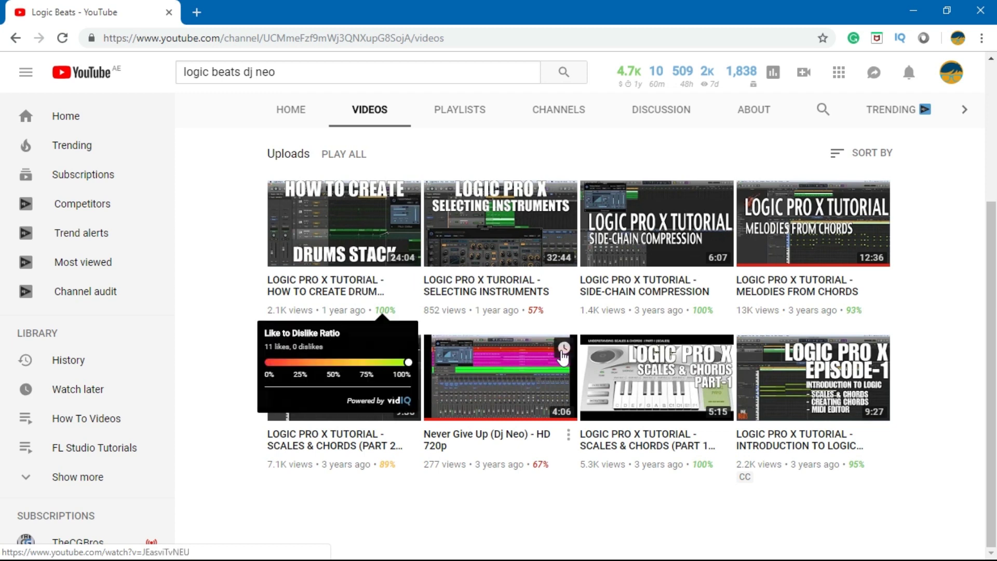
{"action": "left_click", "coordinate": [648, 445]}
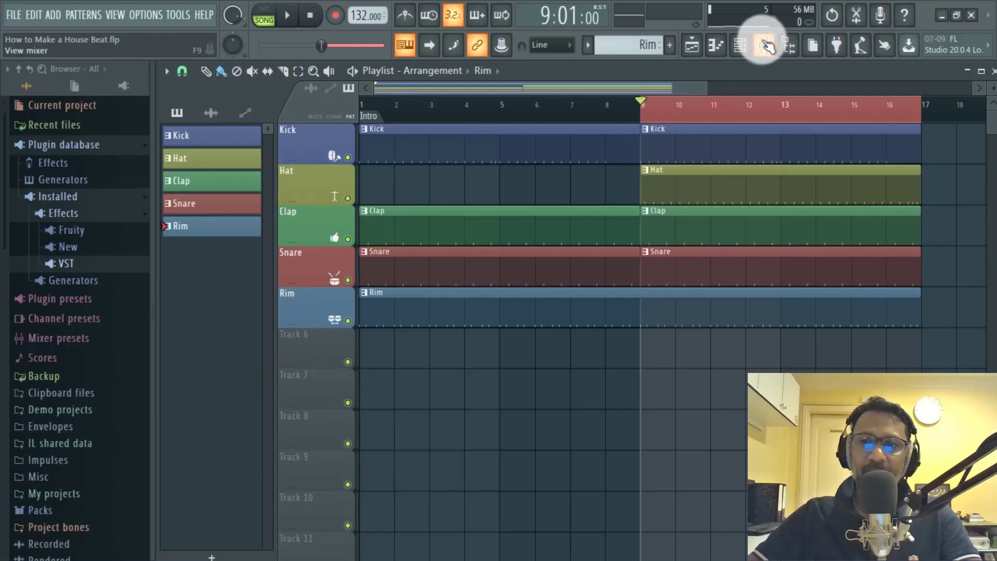
{"action": "left_click", "coordinate": [764, 44]}
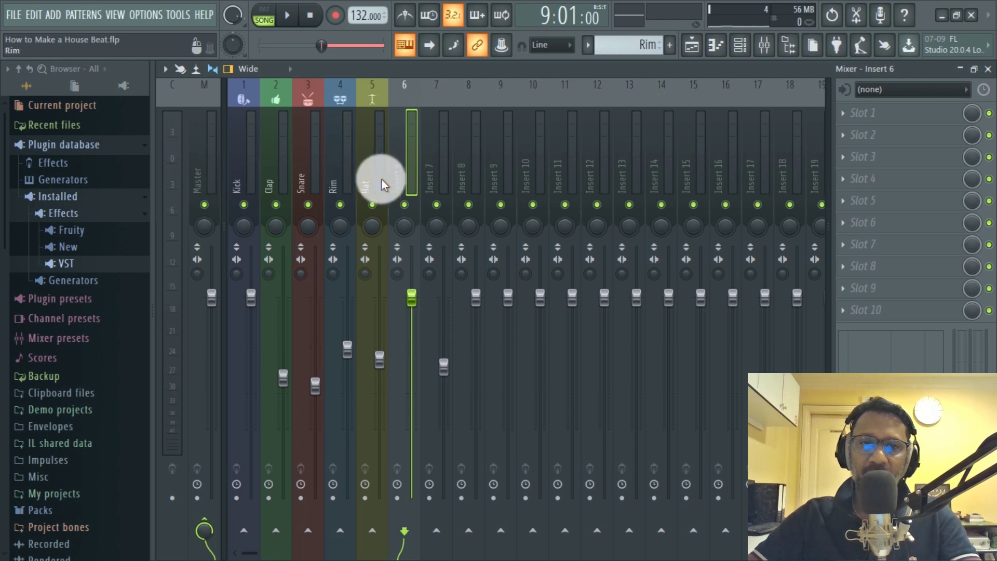
From the playlist, add a new empty pattern after Rim and name it Bass.
{"action": "left_click", "coordinate": [694, 55]}
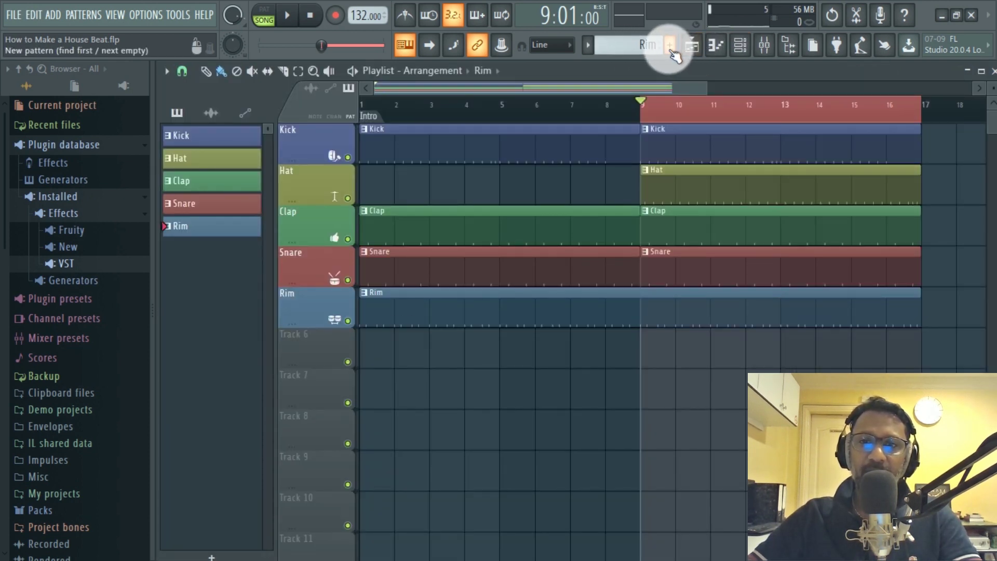
{"action": "left_click", "coordinate": [670, 49]}
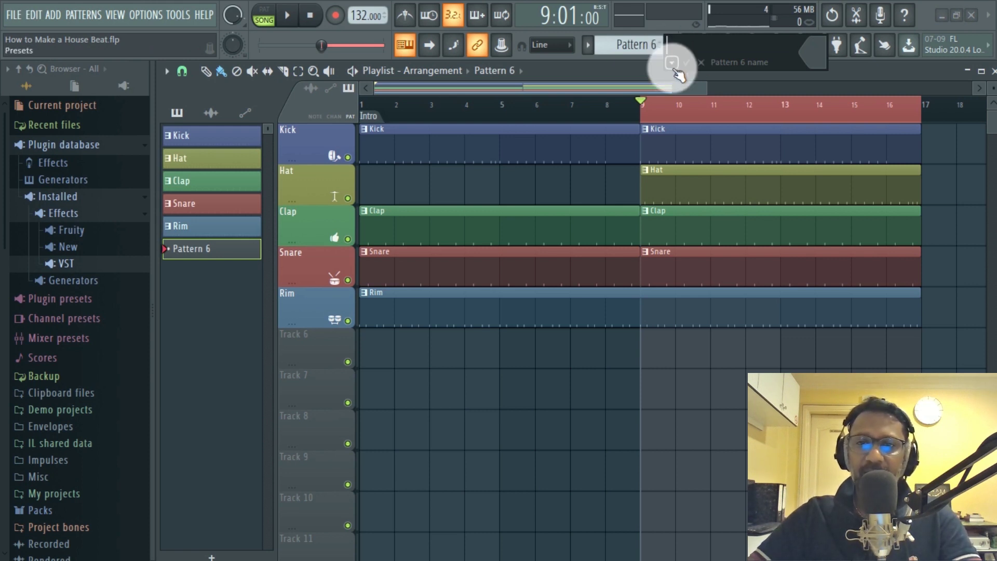
{"action": "left_click", "coordinate": [671, 63]}
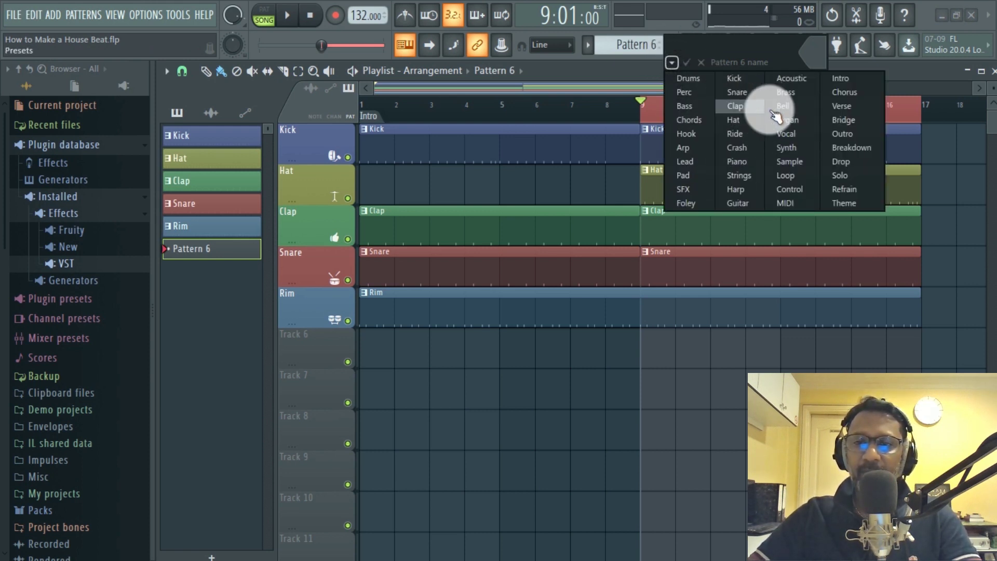
{"action": "left_click", "coordinate": [685, 106]}
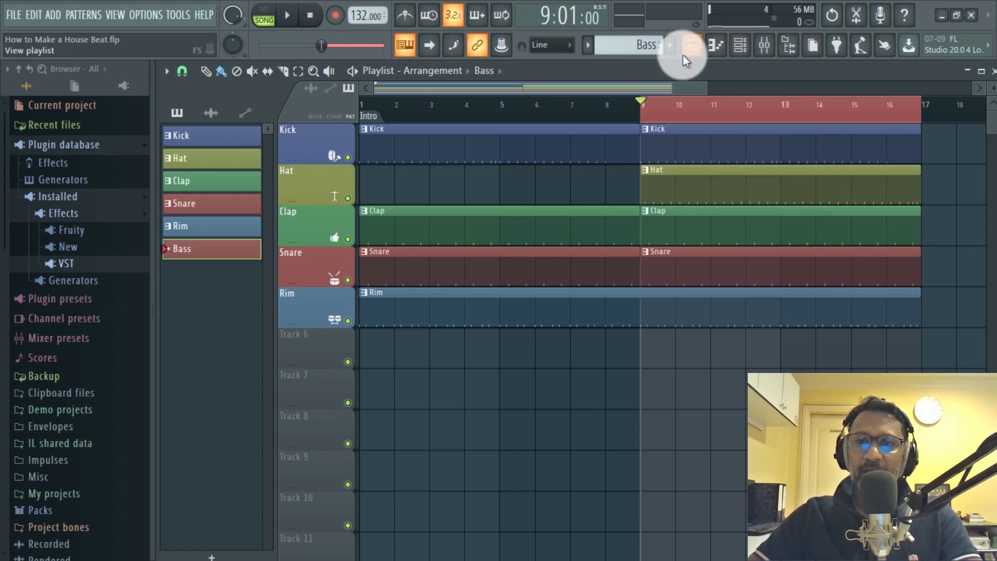
{"action": "left_click", "coordinate": [743, 48]}
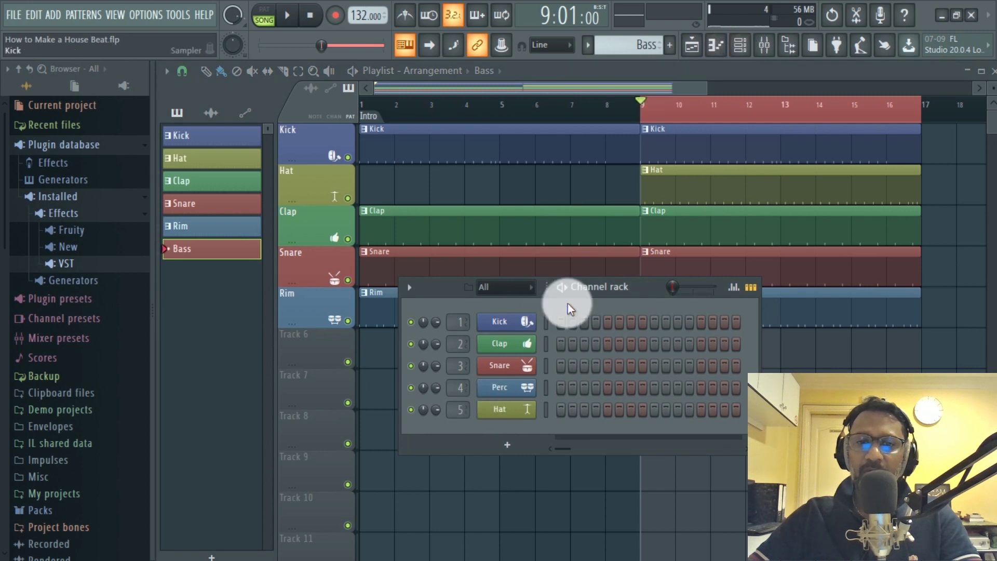
Add a reFX Nexus channel to the channel rack, loaded with the BA Attackbass bass preset.
{"action": "left_click_drag", "start_coordinate": [620, 283], "coordinate": [638, 207]}
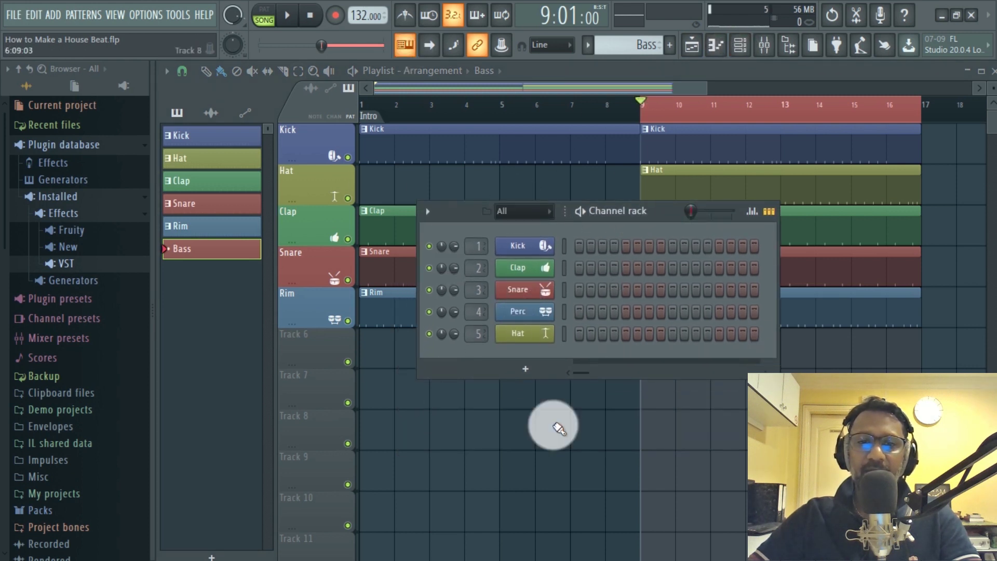
{"action": "left_click", "coordinate": [520, 363]}
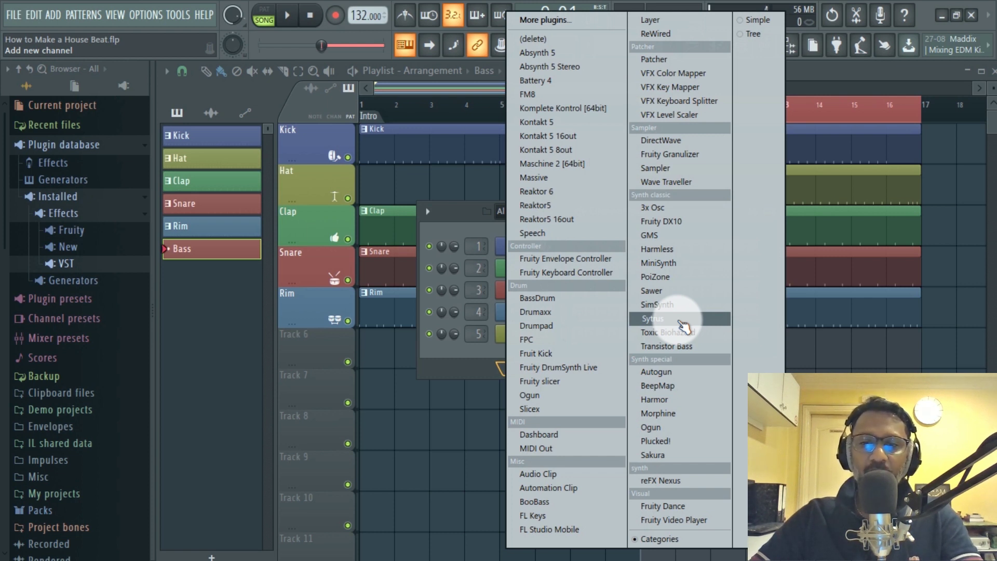
{"action": "left_click", "coordinate": [675, 481]}
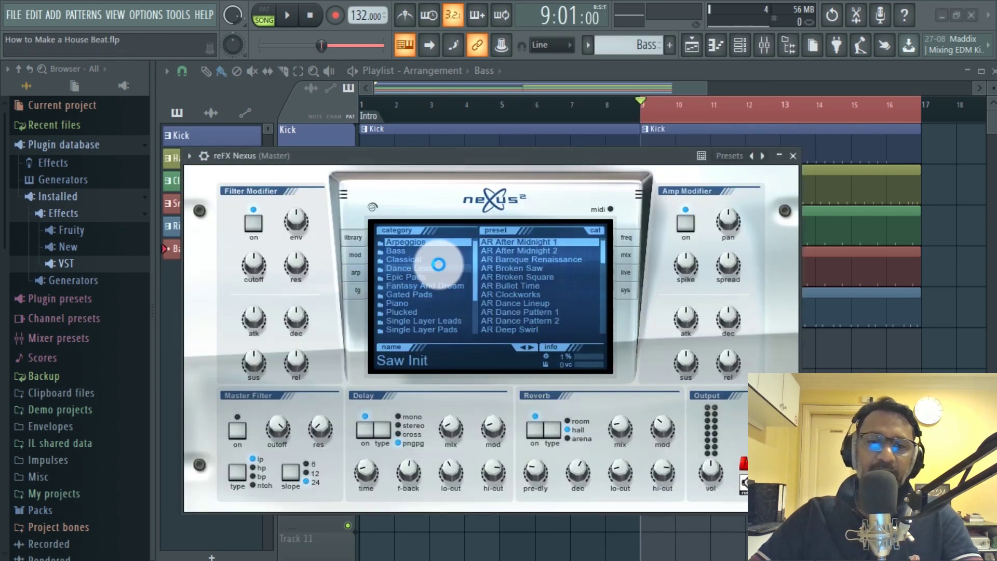
{"action": "mouse_move", "coordinate": [504, 157]}
{"action": "left_mouse_down"}
{"action": "mouse_move", "coordinate": [564, 120]}
{"action": "mouse_move", "coordinate": [552, 71]}
{"action": "left_mouse_up"}
{"action": "left_click", "coordinate": [493, 170]}
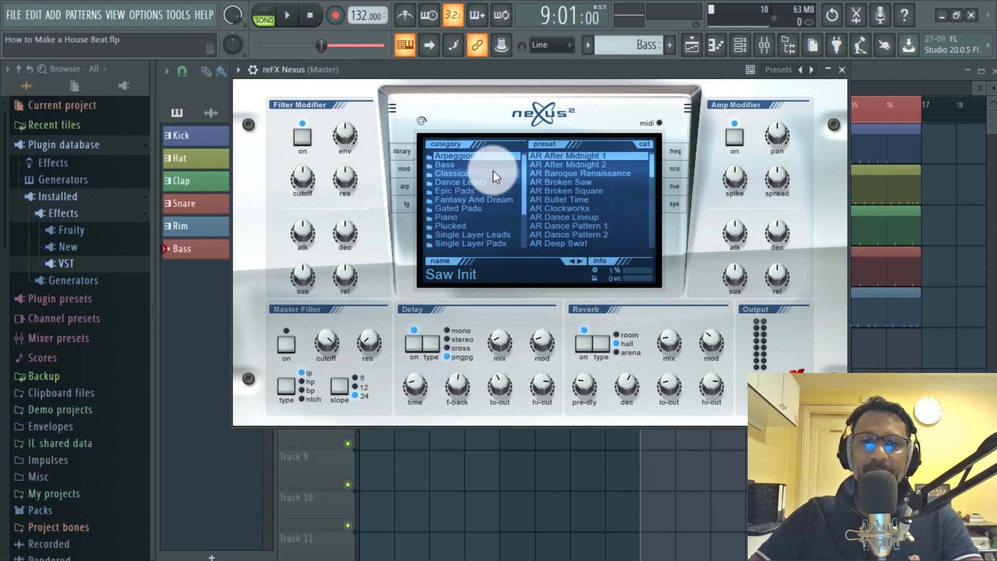
{"action": "left_click", "coordinate": [466, 165]}
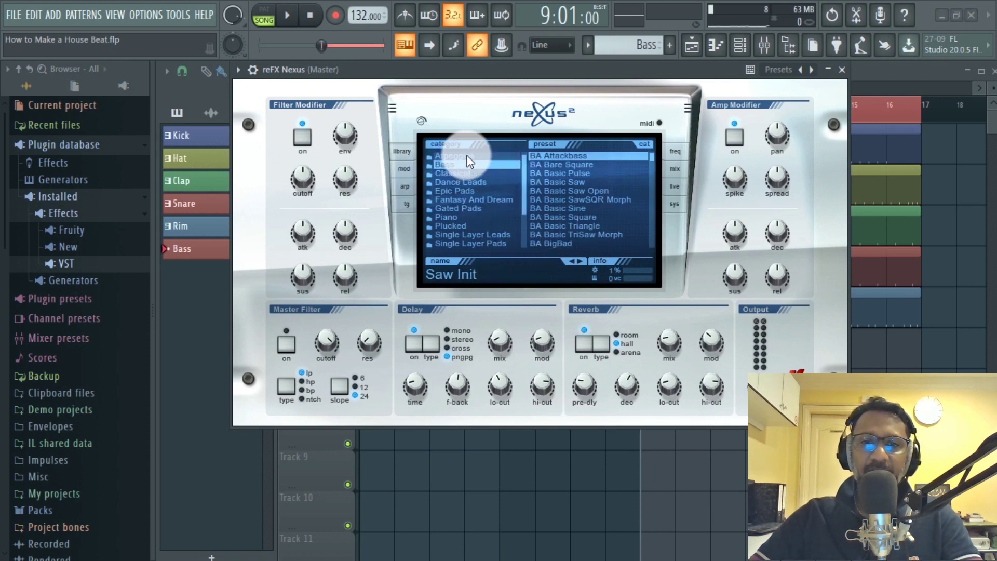
{"action": "left_click", "coordinate": [552, 155]}
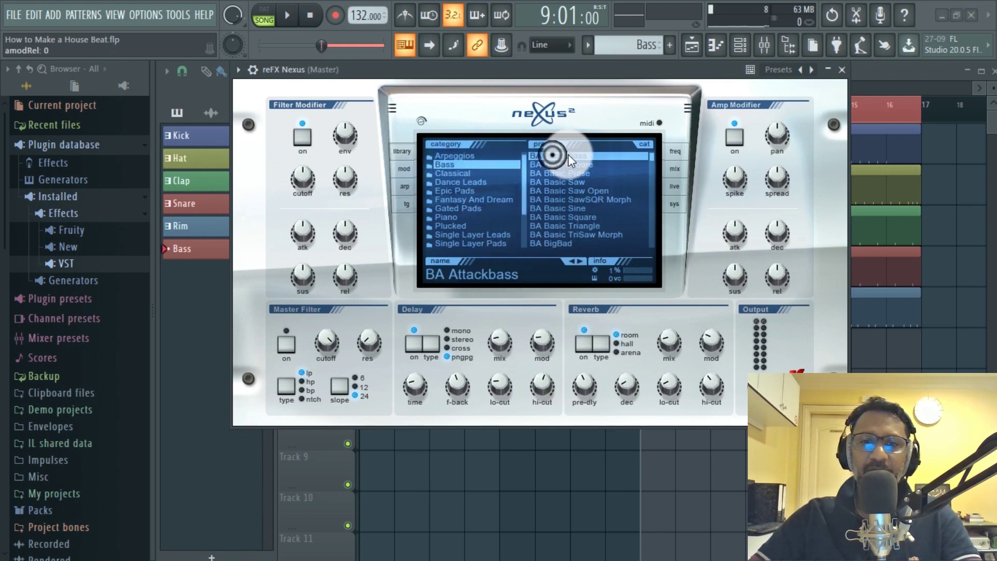
{"action": "left_click", "coordinate": [844, 71]}
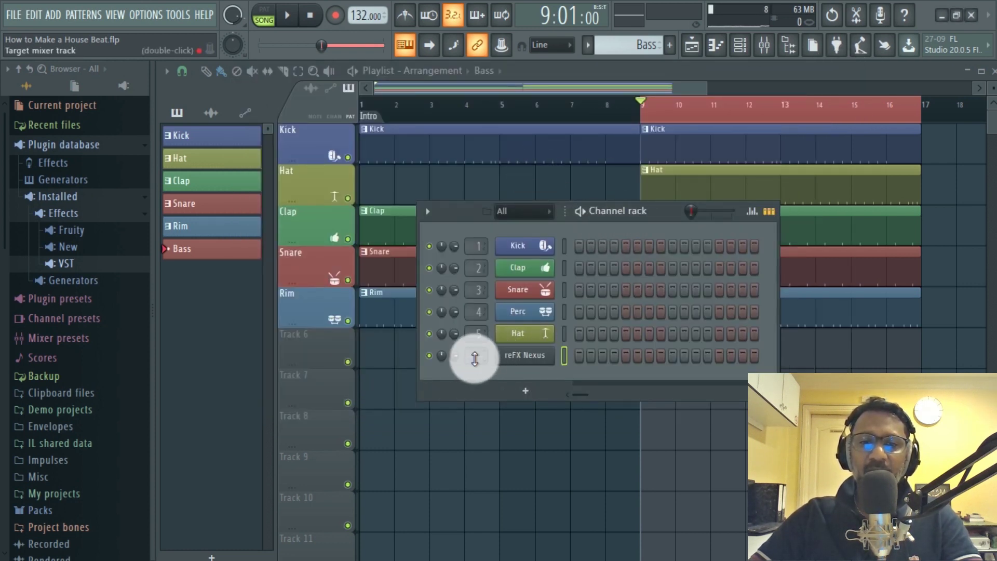
Route the Nexus channel to mixer insert 6 and name that insert Bass.
{"action": "left_click_drag", "start_coordinate": [474, 358], "coordinate": [474, 357]}
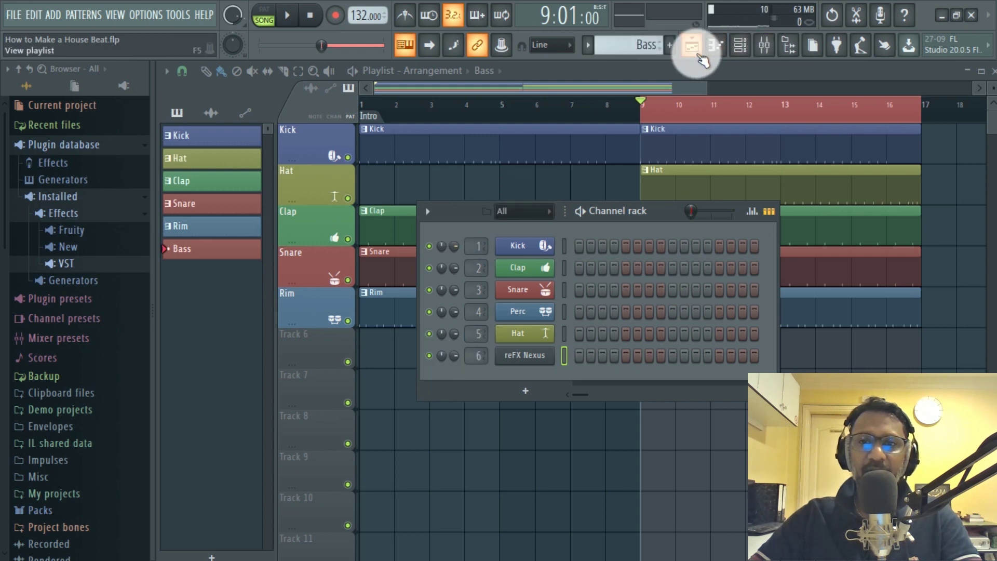
{"action": "left_click", "coordinate": [764, 46]}
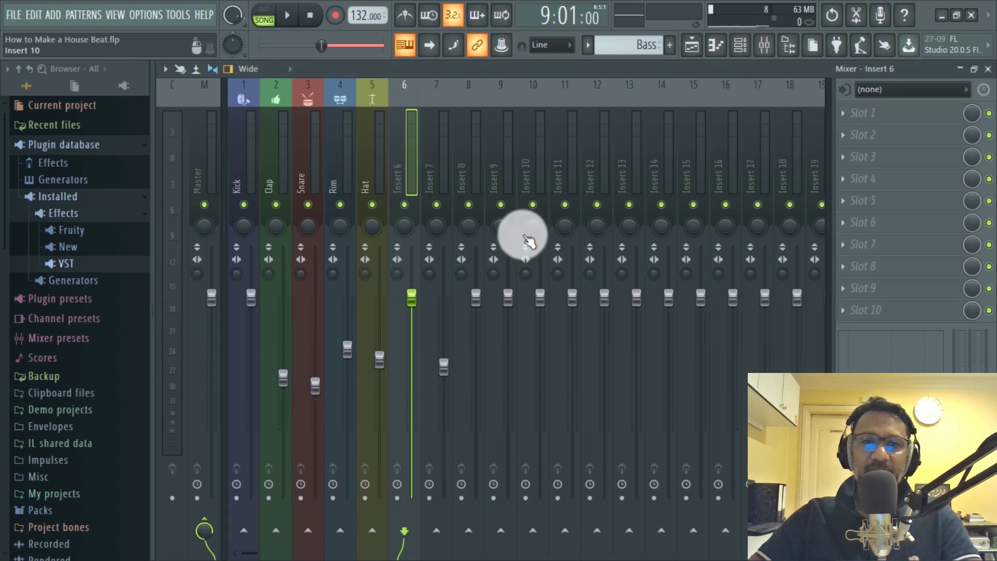
{"action": "right_click", "coordinate": [397, 176]}
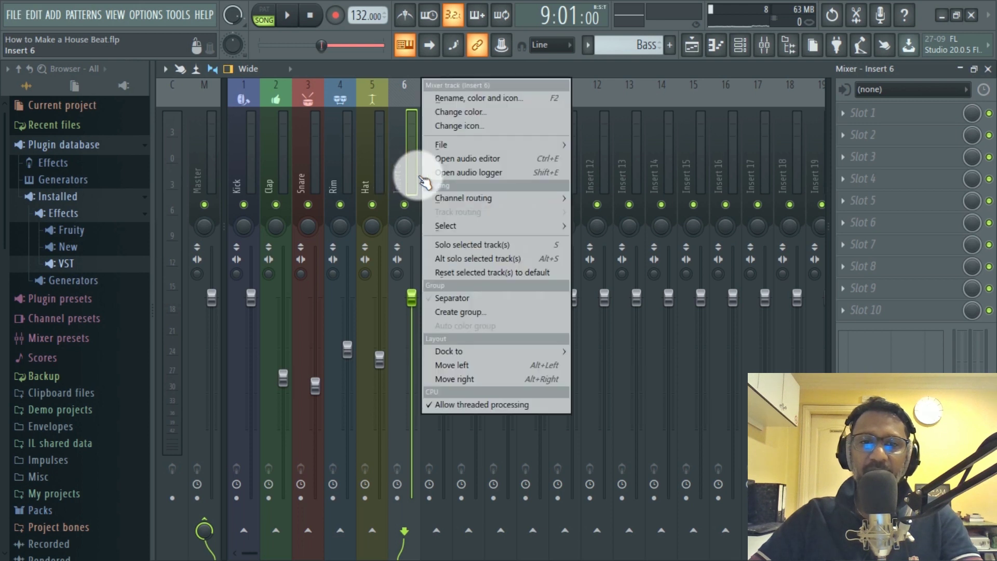
{"action": "left_click", "coordinate": [524, 100]}
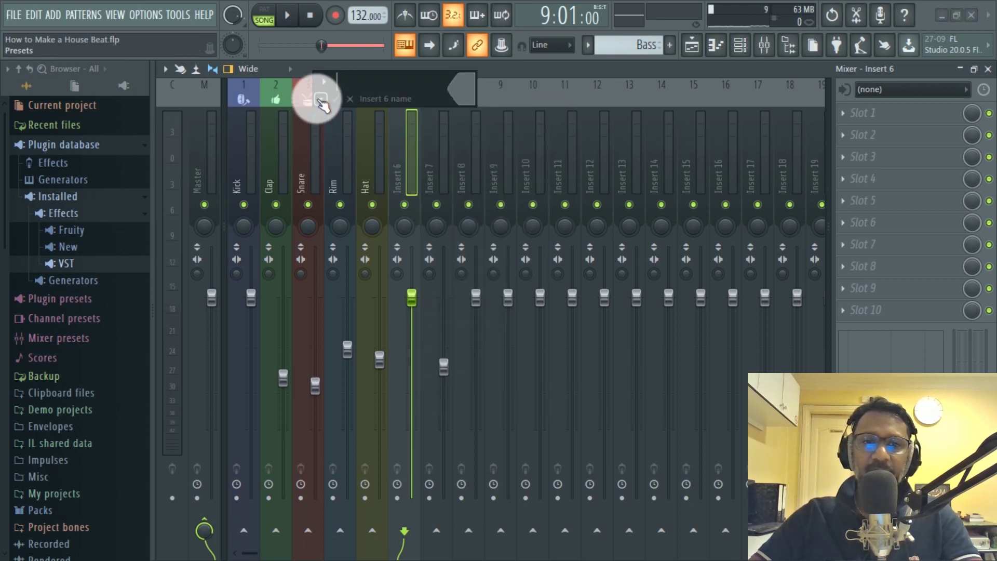
{"action": "left_click", "coordinate": [320, 99]}
{"action": "left_click", "coordinate": [389, 147]}
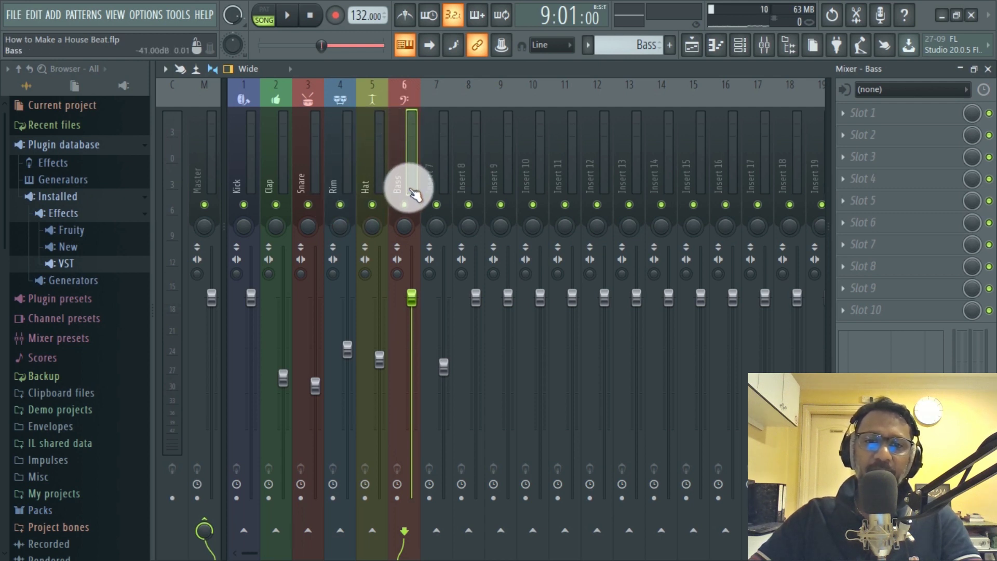
Rename the Nexus channel to Bass and open it in the piano roll.
{"action": "left_click", "coordinate": [744, 47]}
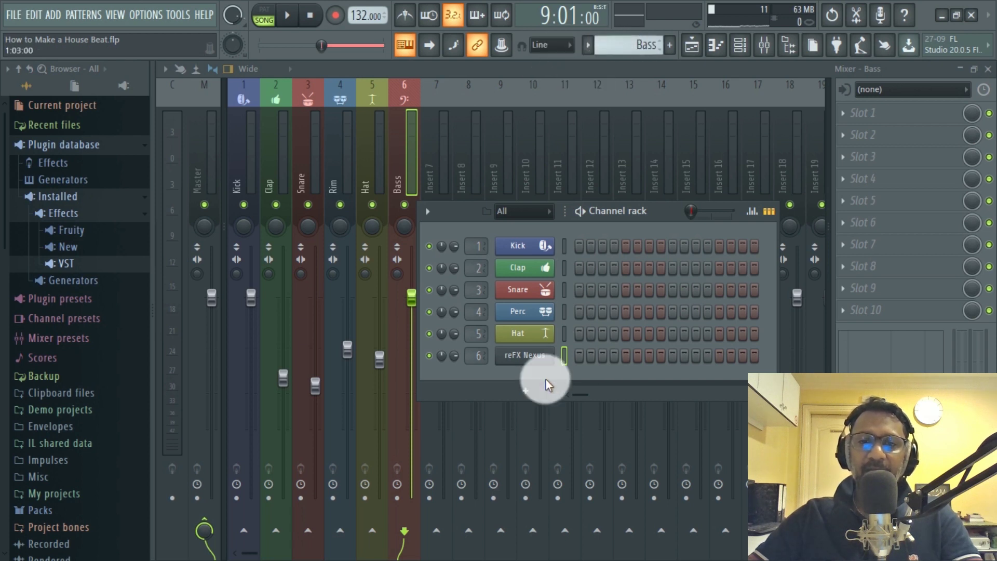
{"action": "right_click", "coordinate": [525, 357]}
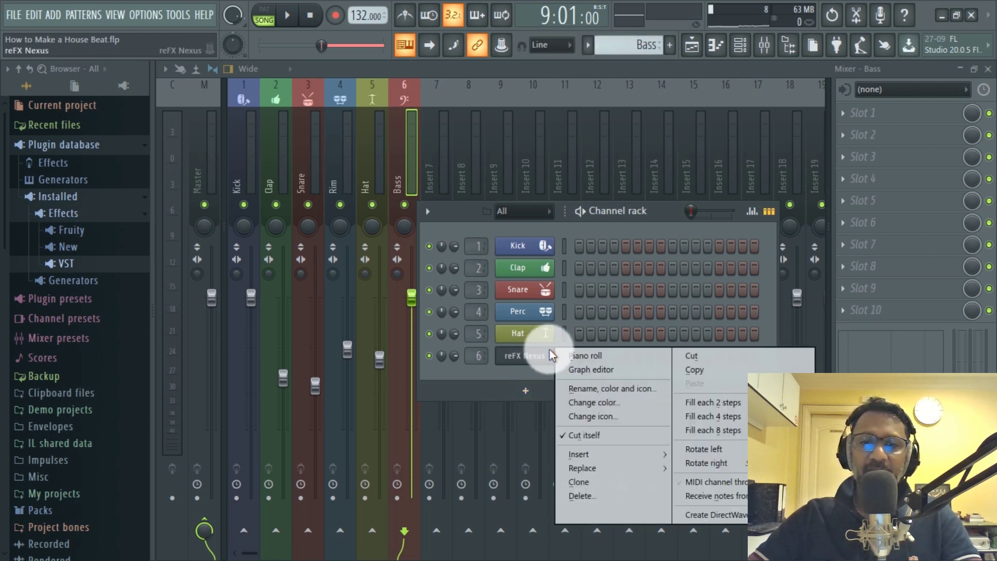
{"action": "left_click", "coordinate": [584, 389]}
{"action": "left_click", "coordinate": [436, 387]}
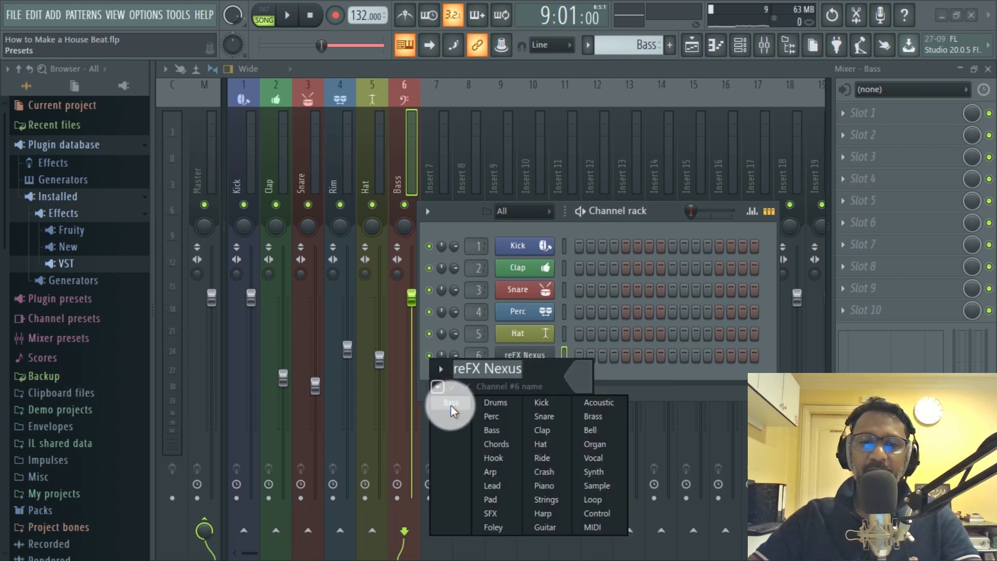
{"action": "left_click", "coordinate": [531, 411]}
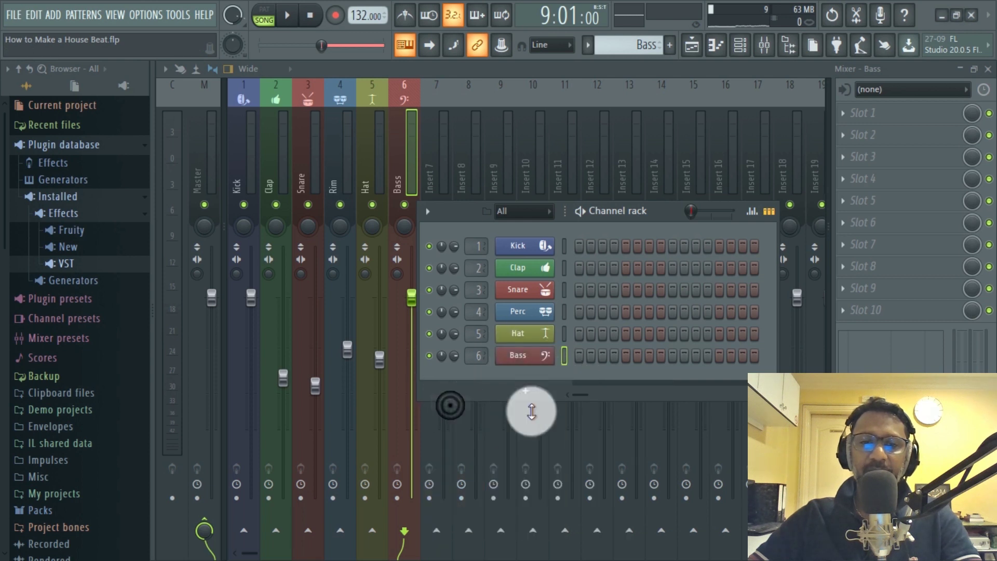
{"action": "right_click", "coordinate": [527, 354]}
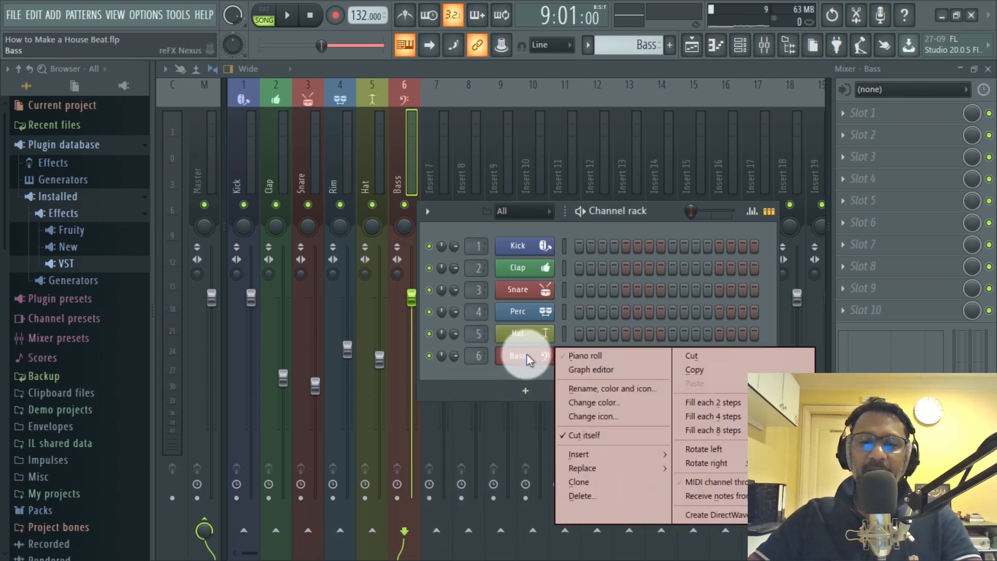
{"action": "left_click", "coordinate": [568, 359]}
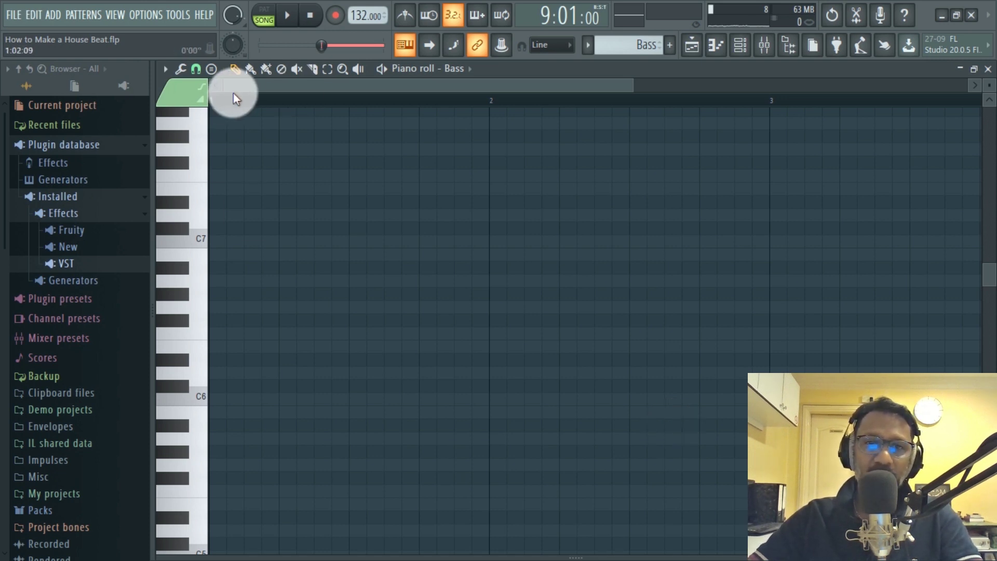
{"action": "left_click_drag", "start_coordinate": [233, 93], "coordinate": [575, 99]}
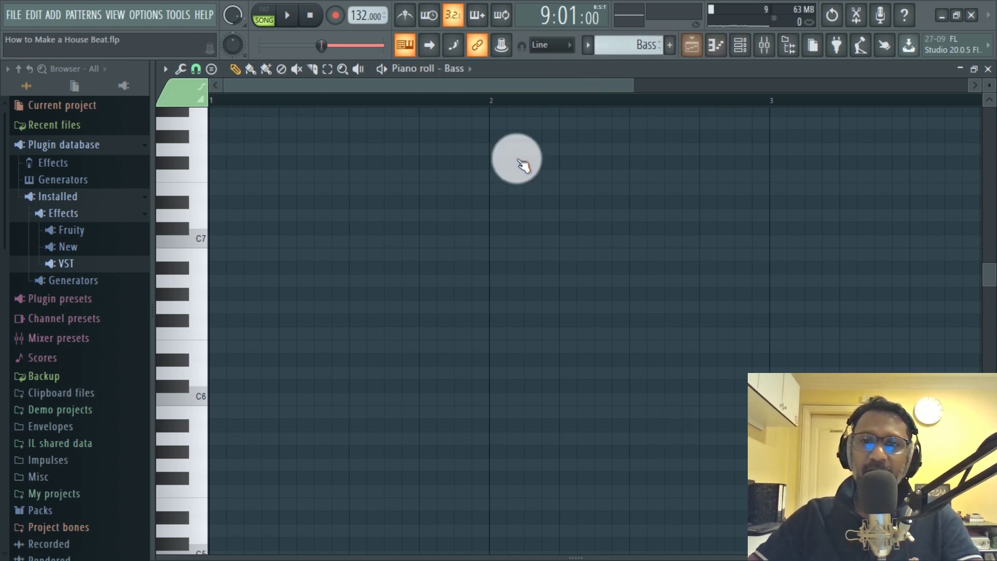
{"action": "left_click_drag", "start_coordinate": [202, 362], "coordinate": [197, 439]}
{"action": "scroll", "coordinate": [198, 438], "scroll_direction": "down", "scroll_amount": 4}
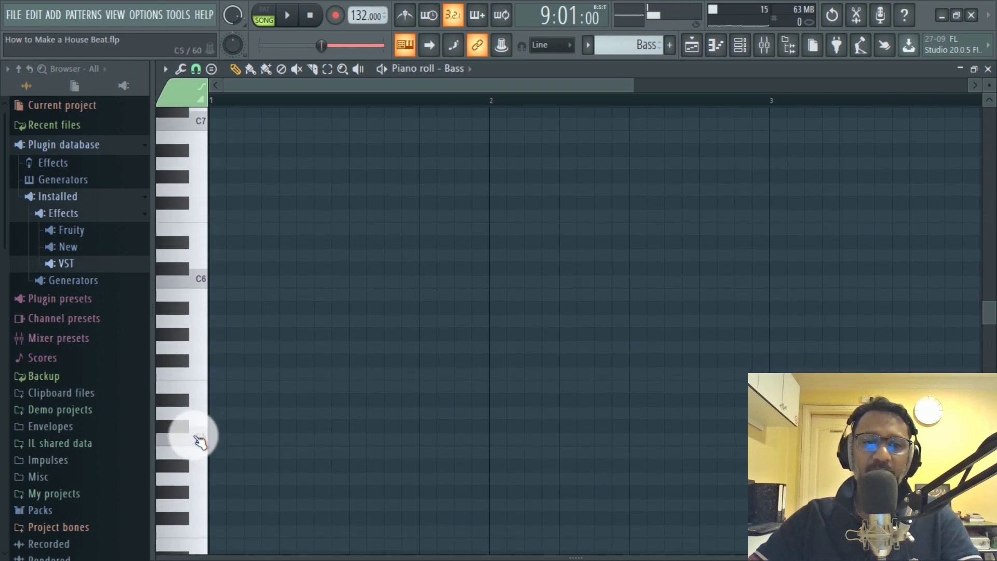
{"action": "left_click_drag", "start_coordinate": [204, 345], "coordinate": [196, 409]}
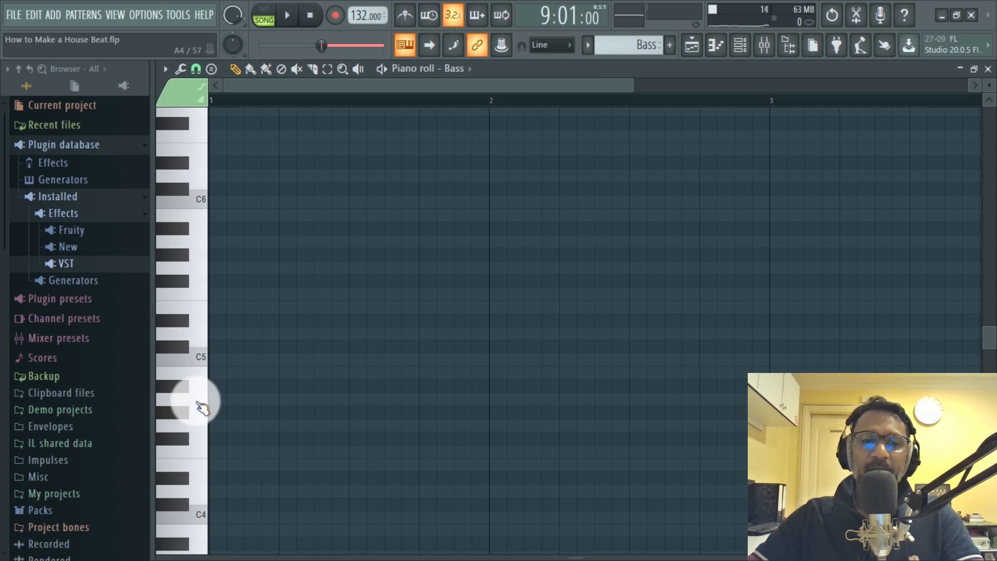
{"action": "scroll", "coordinate": [196, 403], "scroll_direction": "down", "scroll_amount": 1}
{"action": "scroll", "coordinate": [196, 400], "scroll_direction": "down", "scroll_amount": 6}
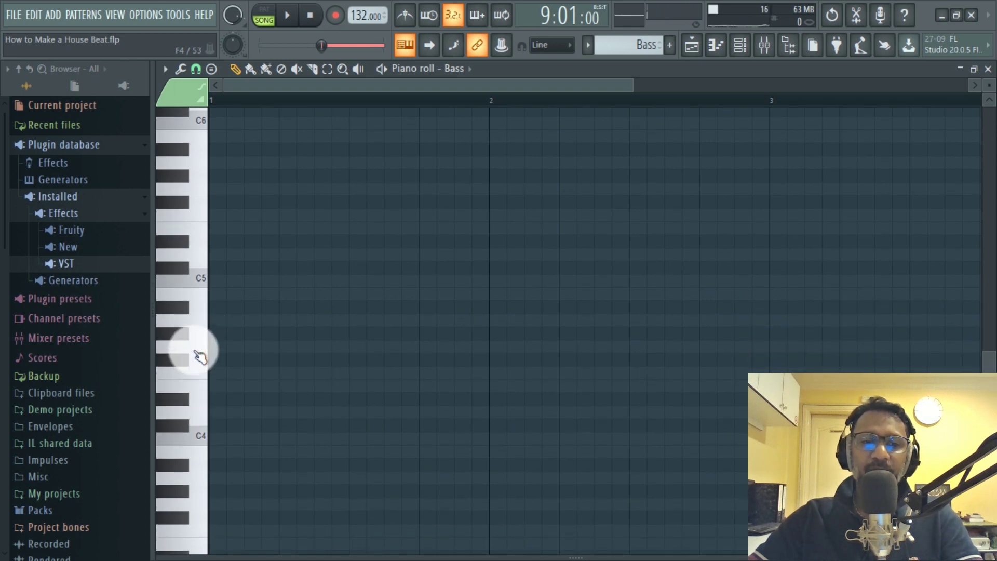
{"action": "scroll", "coordinate": [200, 494], "scroll_direction": "down", "scroll_amount": 7}
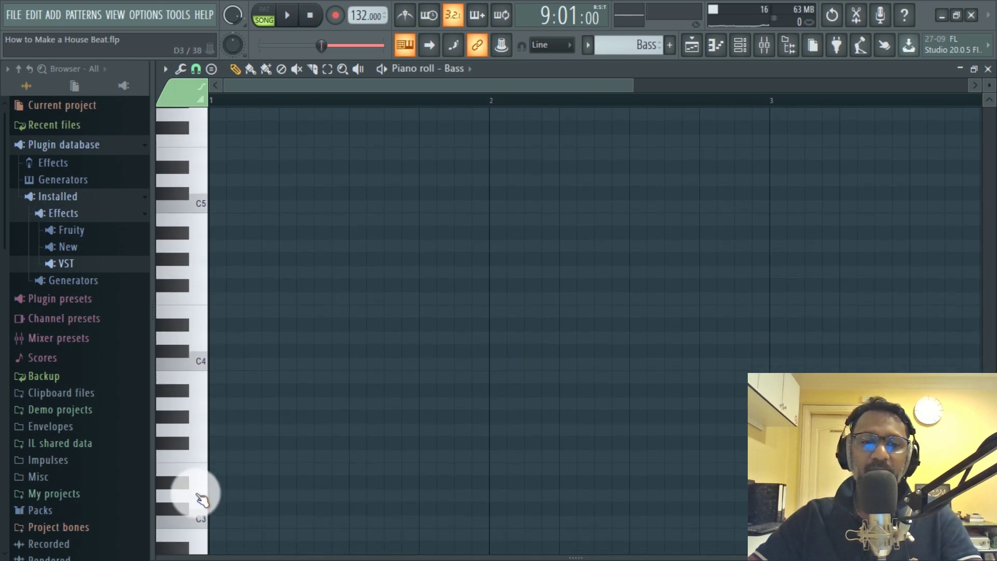
{"action": "left_click", "coordinate": [199, 401]}
{"action": "left_click", "coordinate": [200, 402]}
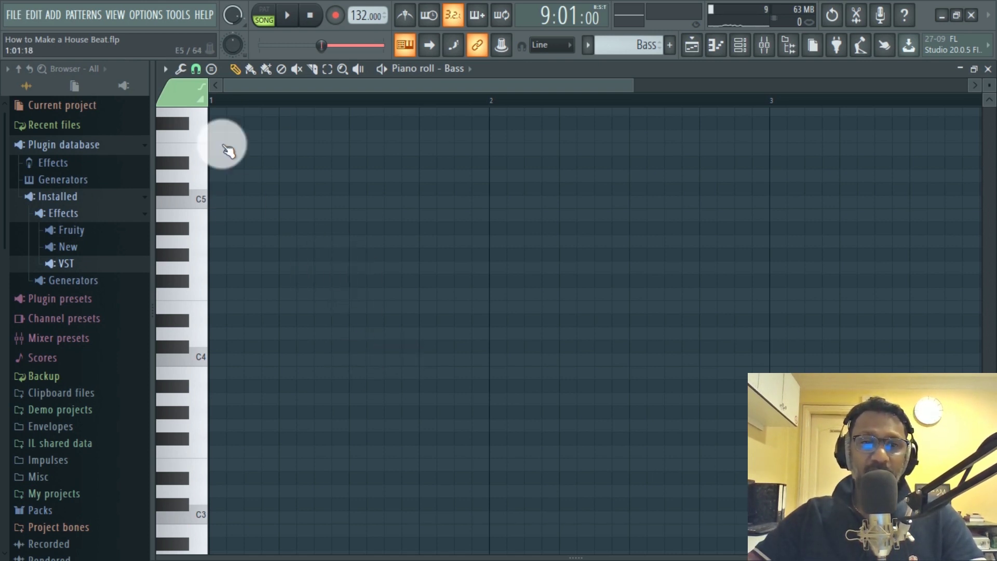
{"action": "left_click", "coordinate": [196, 237]}
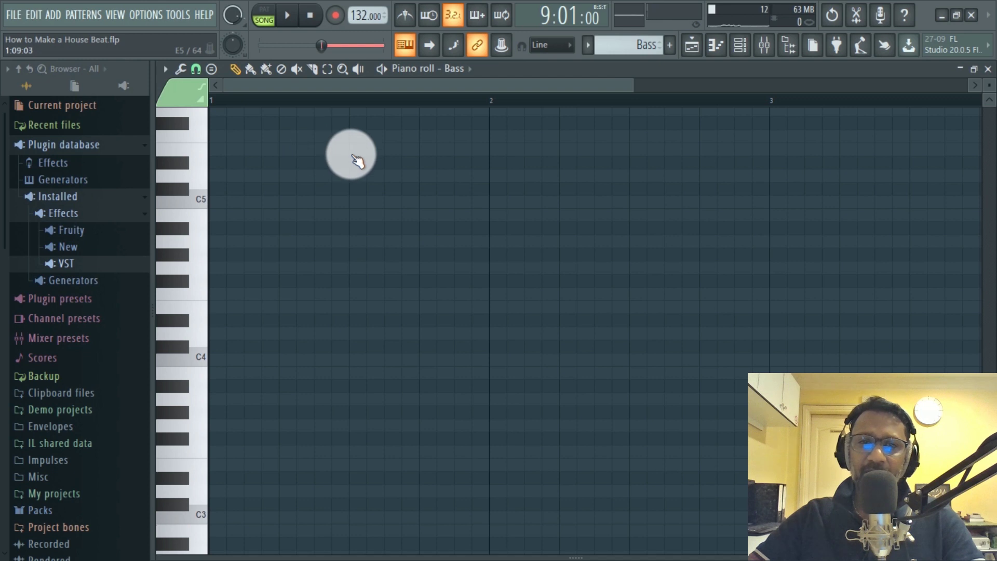
Turn on the metronome and place one-step A4 notes on steps 1, 4 and 7 of bar 1.
{"action": "left_click", "coordinate": [197, 242]}
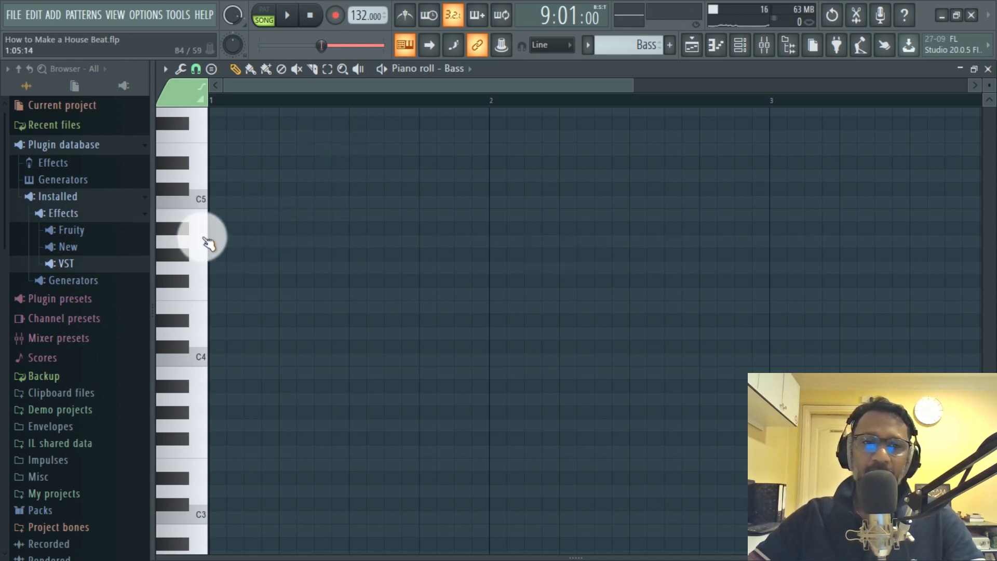
{"action": "left_click", "coordinate": [402, 19]}
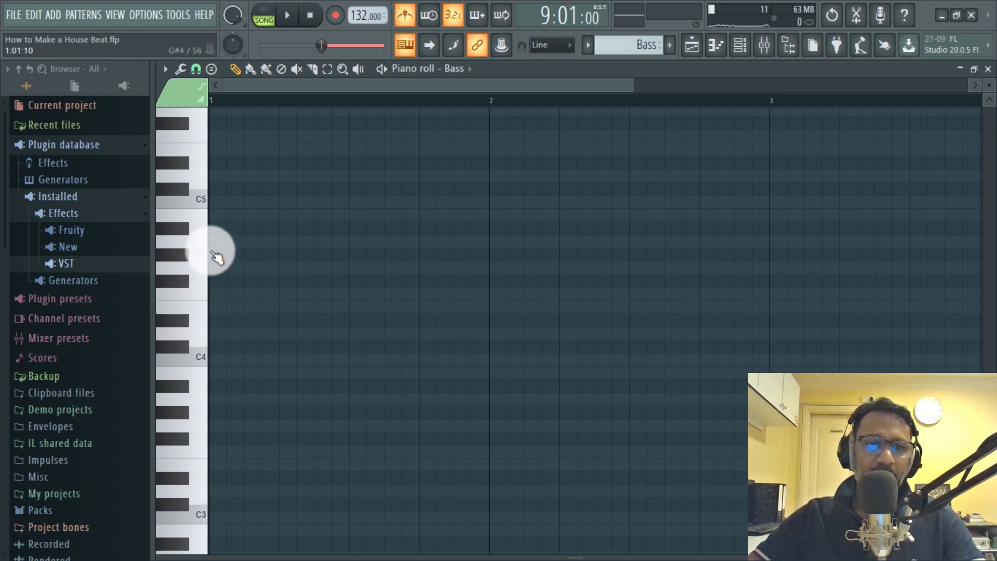
{"action": "left_click", "coordinate": [192, 247]}
{"action": "left_click", "coordinate": [195, 246]}
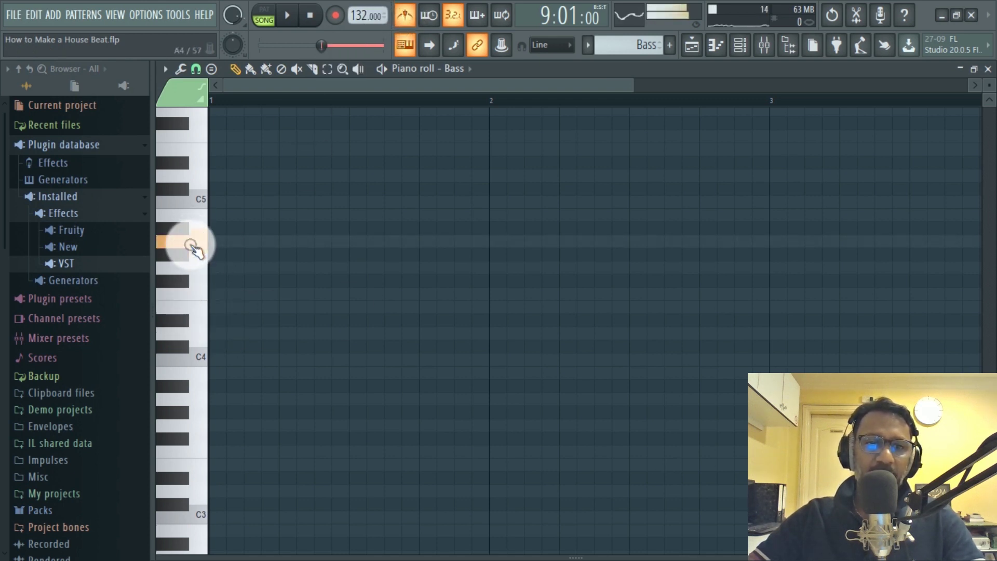
{"action": "left_click", "coordinate": [217, 243]}
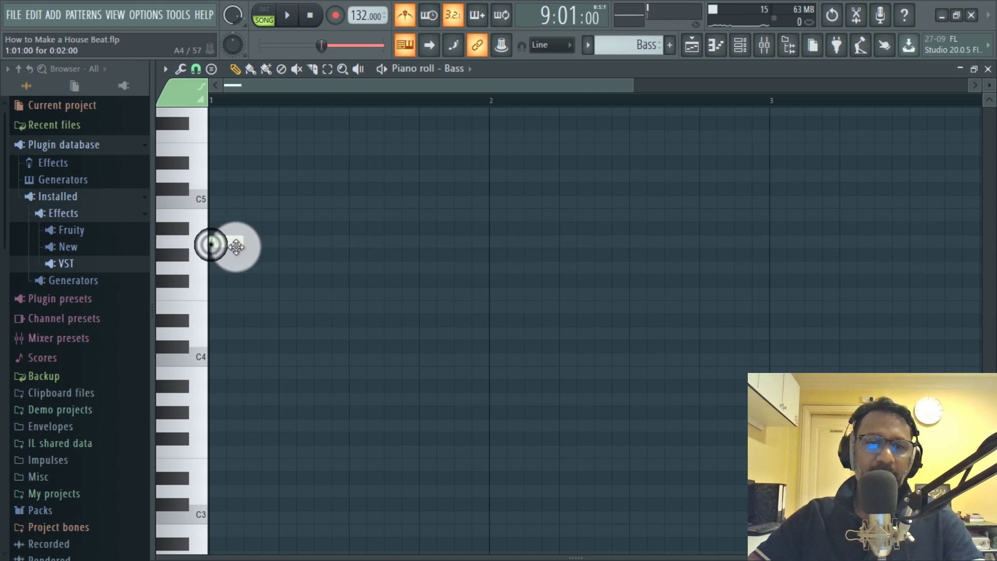
{"action": "left_click_drag", "start_coordinate": [245, 243], "coordinate": [234, 242]}
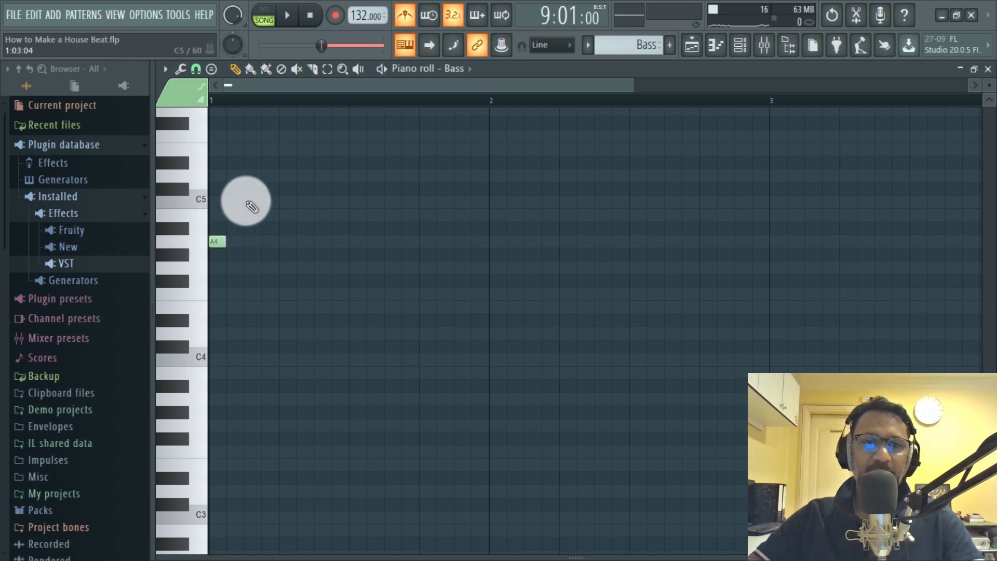
{"action": "left_click", "coordinate": [268, 242]}
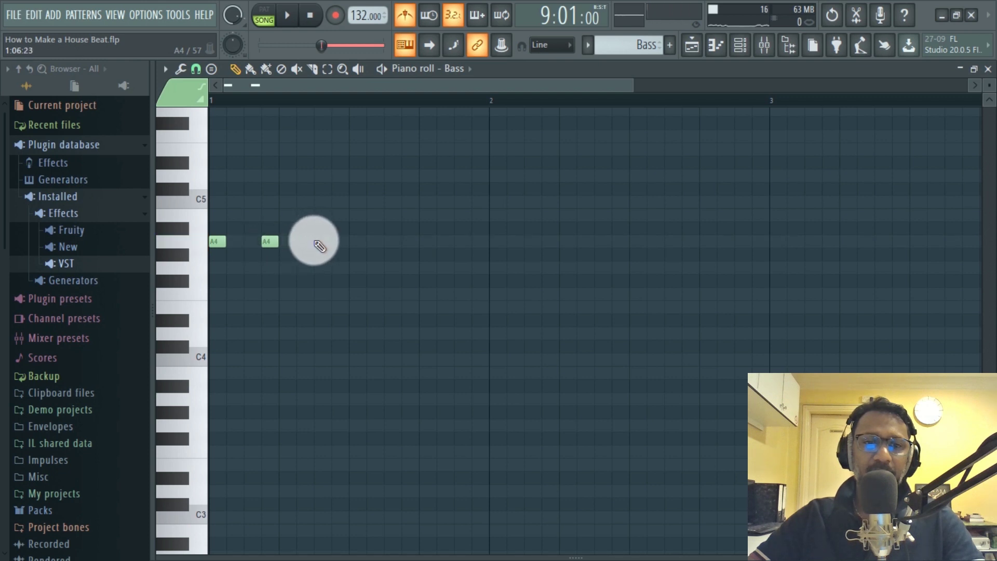
{"action": "left_click", "coordinate": [320, 243]}
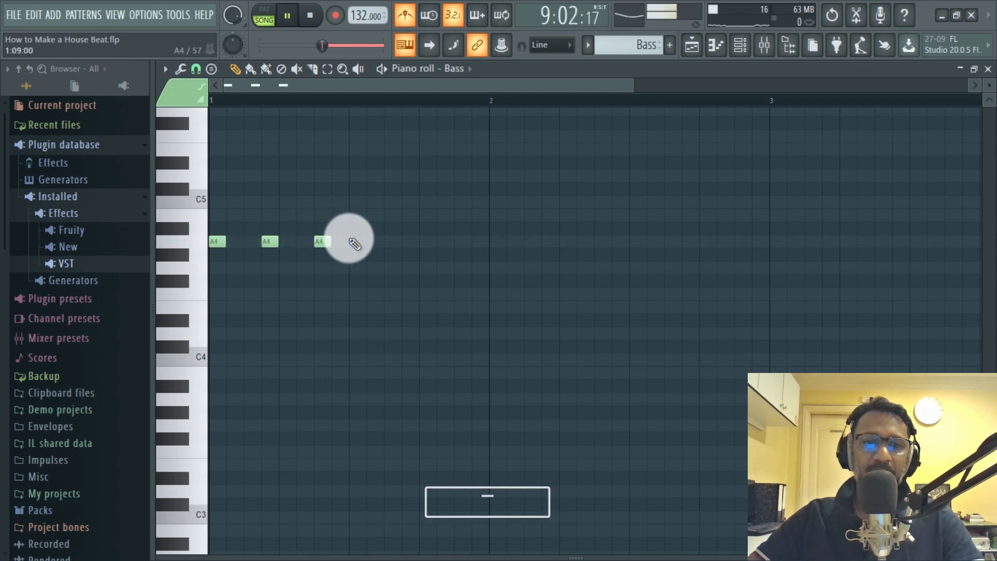
In pattern mode, play the loop and add the remaining A4 notes later in bar 1, shifting one a step later.
{"action": "left_click", "coordinate": [262, 19]}
{"action": "key", "text": "space"}
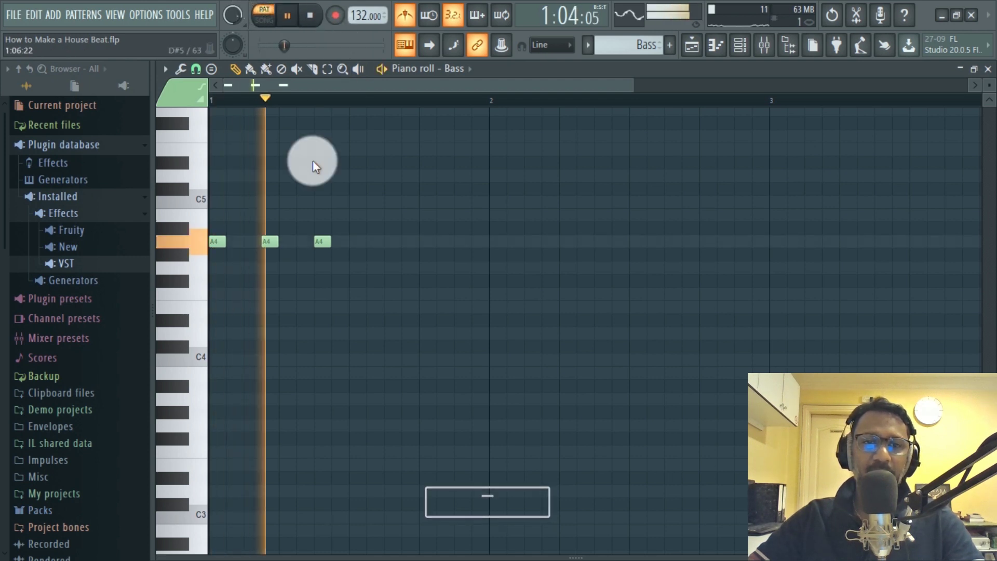
{"action": "left_click", "coordinate": [361, 241]}
{"action": "left_click", "coordinate": [407, 241]}
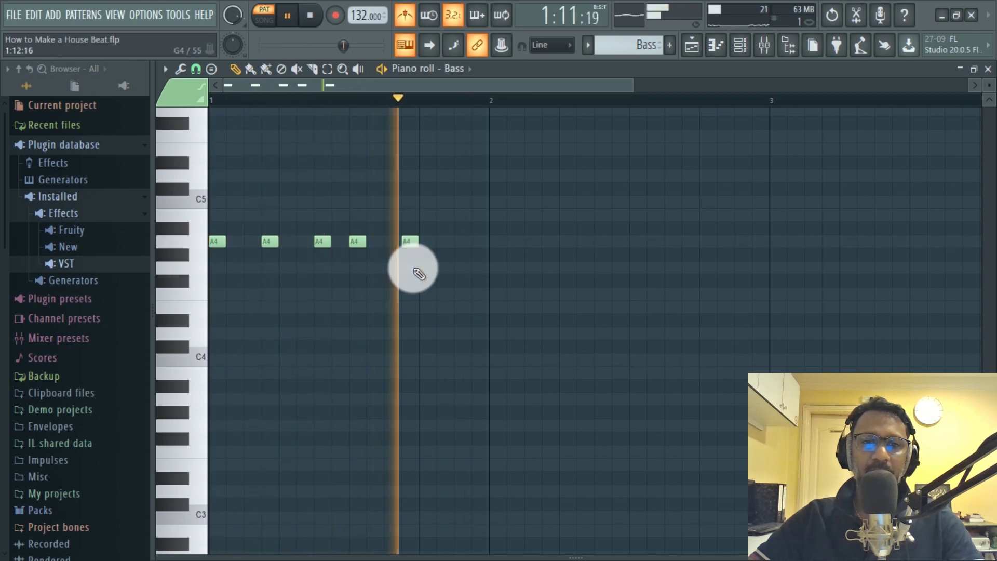
{"action": "left_click", "coordinate": [458, 239]}
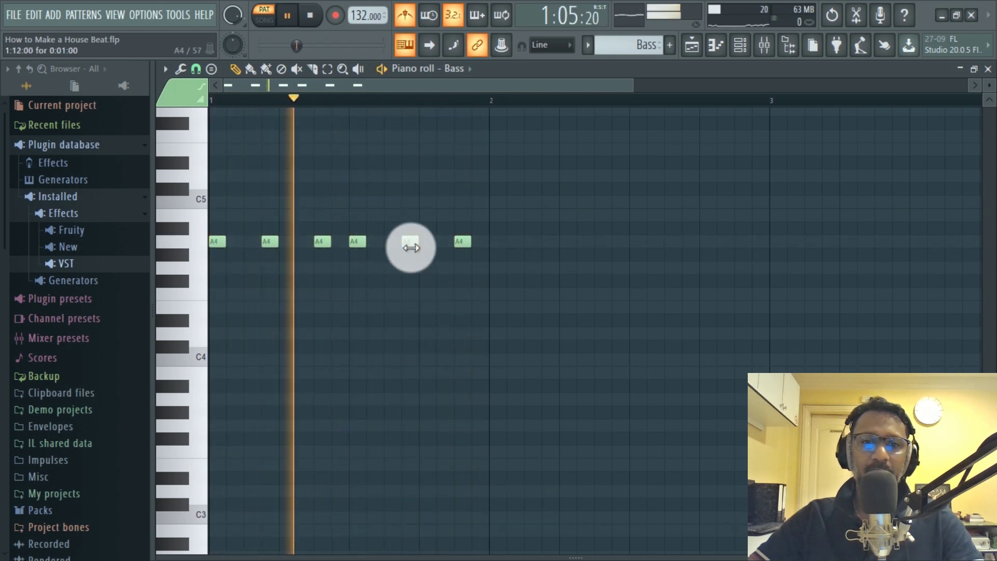
{"action": "left_click_drag", "start_coordinate": [352, 240], "coordinate": [368, 240]}
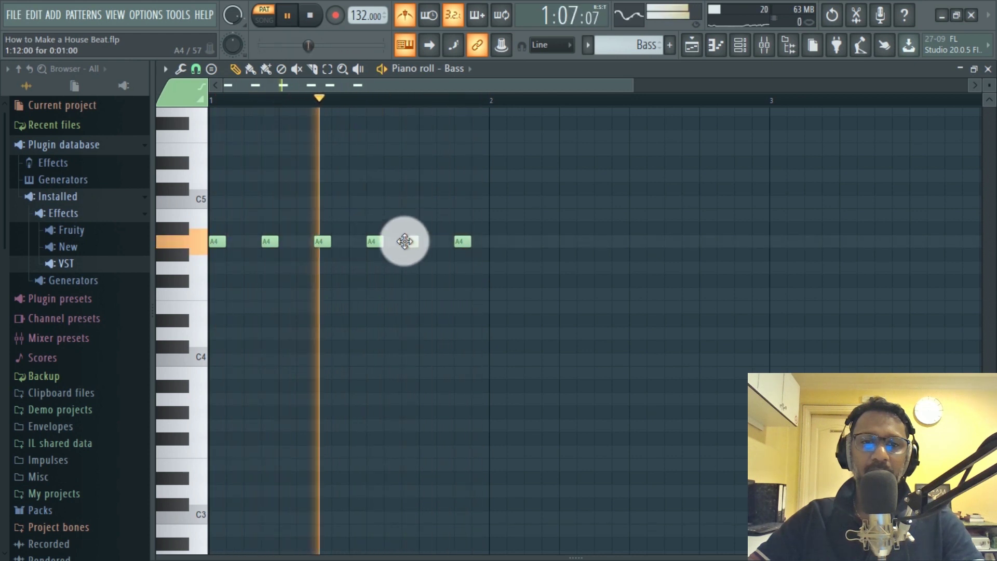
{"action": "left_click", "coordinate": [419, 240]}
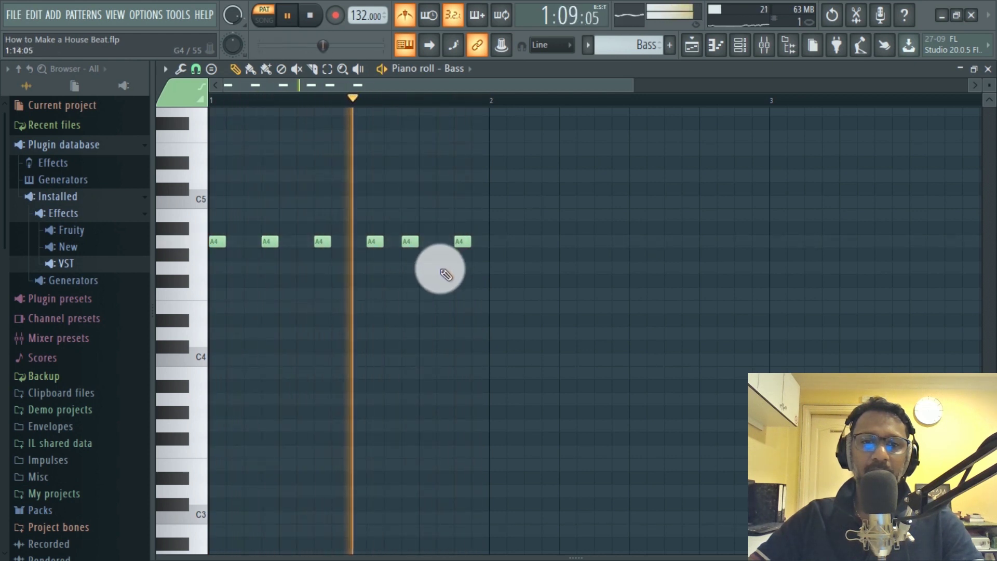
{"action": "key", "text": "space"}
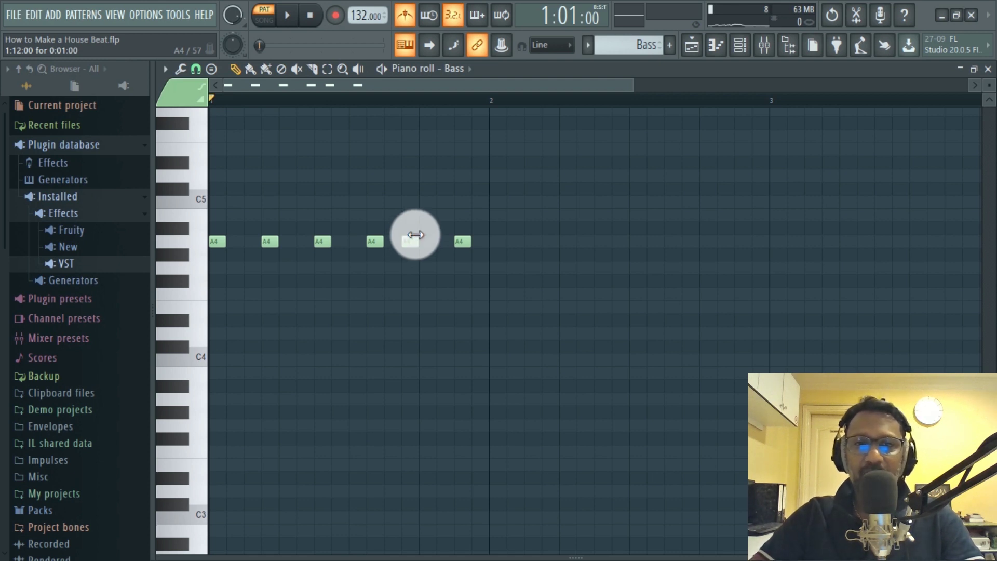
{"action": "left_click_drag", "start_coordinate": [634, 80], "coordinate": [743, 87]}
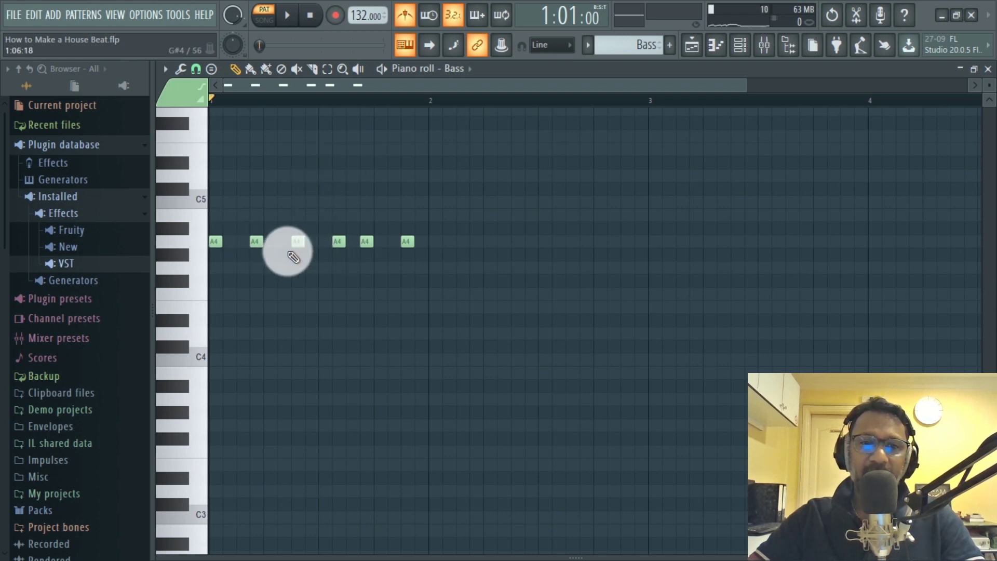
Duplicate the six A4 notes of bar 1 into bar 2 and check the two-bar loop.
{"action": "key", "text": "space"}
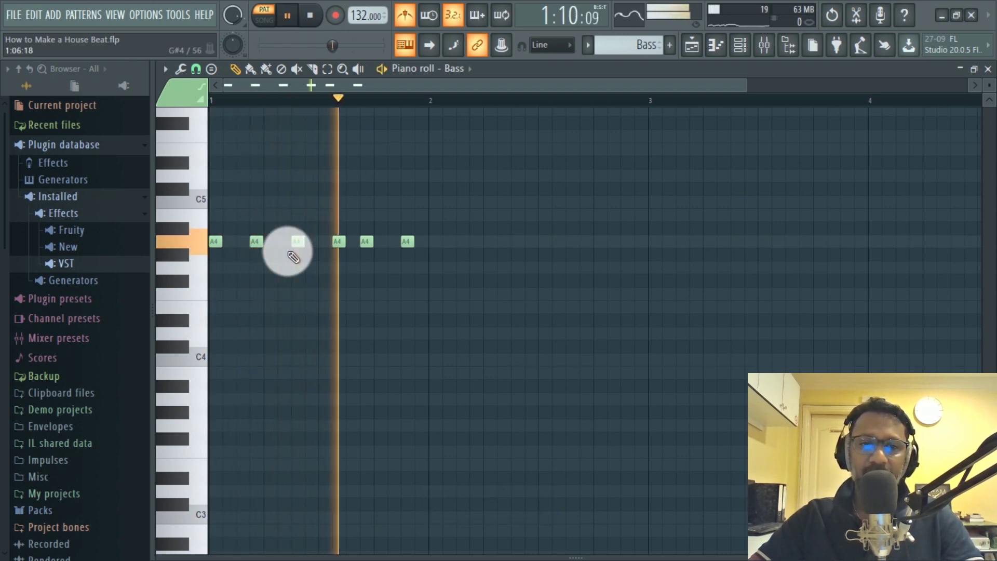
{"action": "key", "text": "space"}
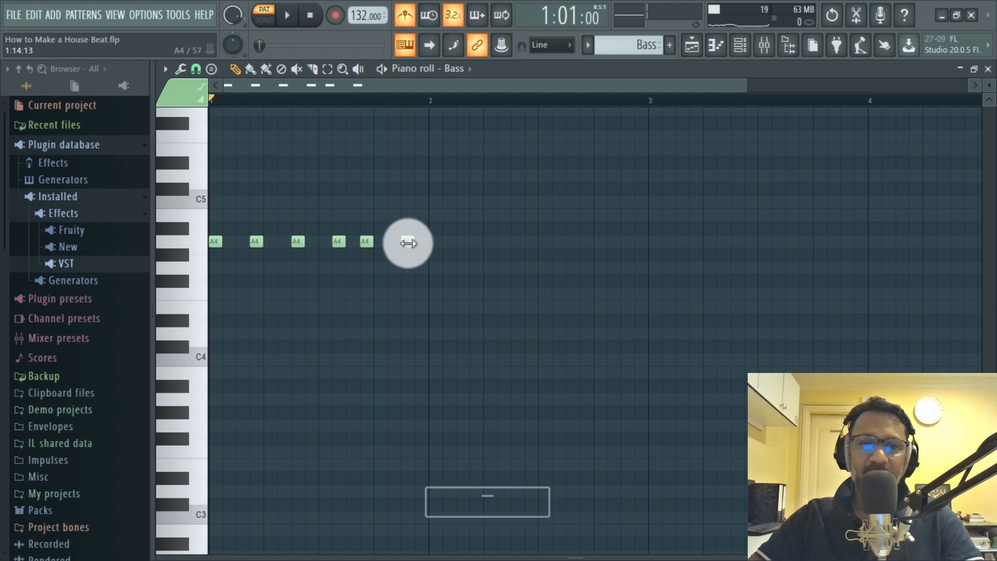
{"action": "left_click_drag", "start_coordinate": [221, 210], "coordinate": [412, 271]}
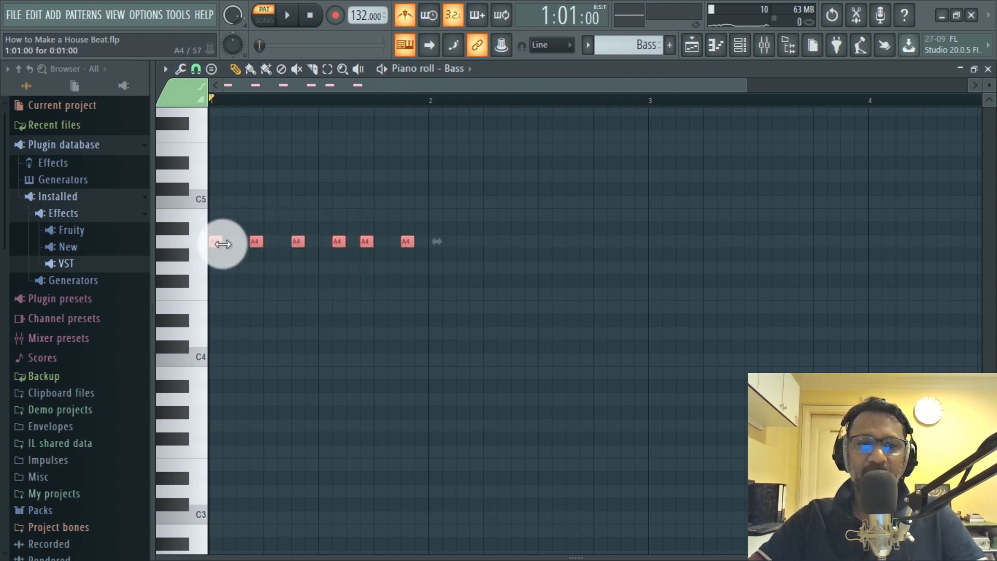
{"action": "left_click_drag", "start_coordinate": [216, 242], "coordinate": [435, 241]}
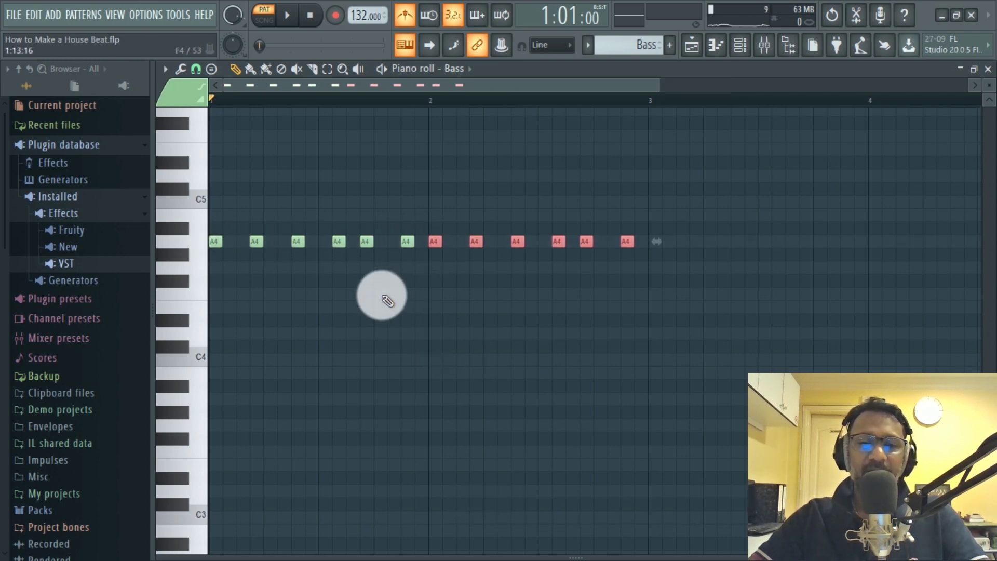
{"action": "key", "text": "space"}
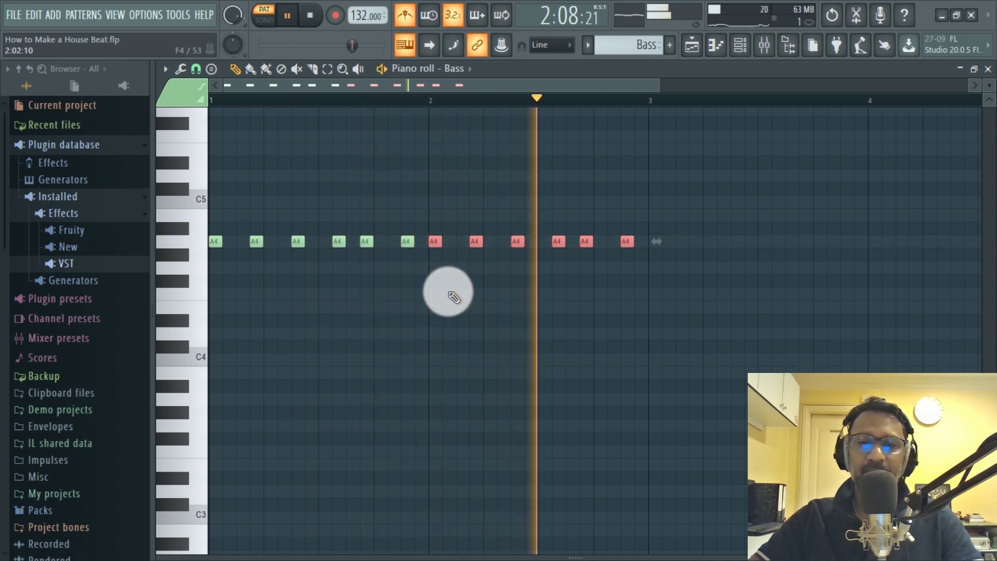
{"action": "key", "text": "space"}
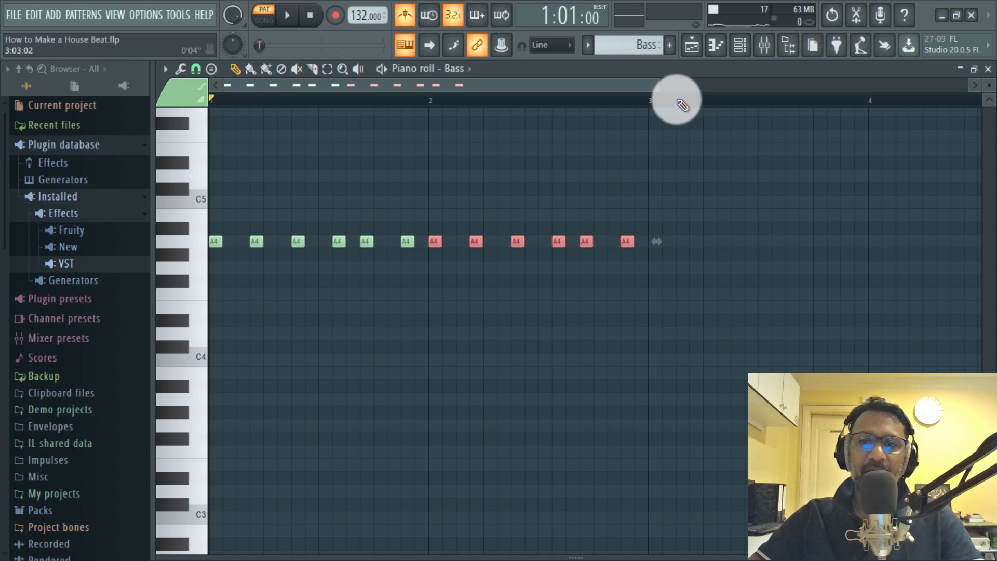
Copy bar 2's six-note rhythm onto F4 in bar 3, then onto G4 in bar 4.
{"action": "scroll", "coordinate": [678, 102], "scroll_direction": "down", "scroll_amount": 3}
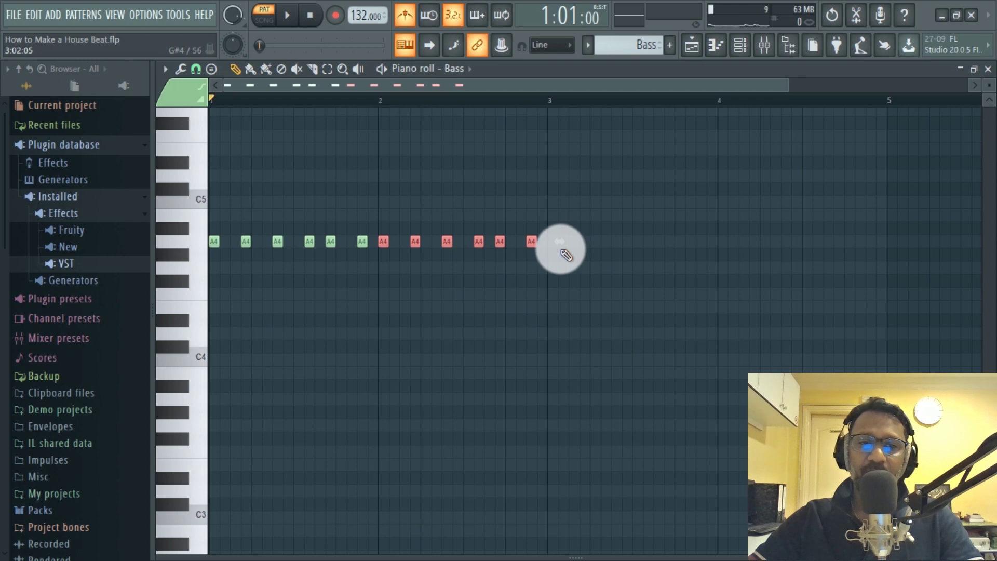
{"action": "left_click", "coordinate": [555, 300]}
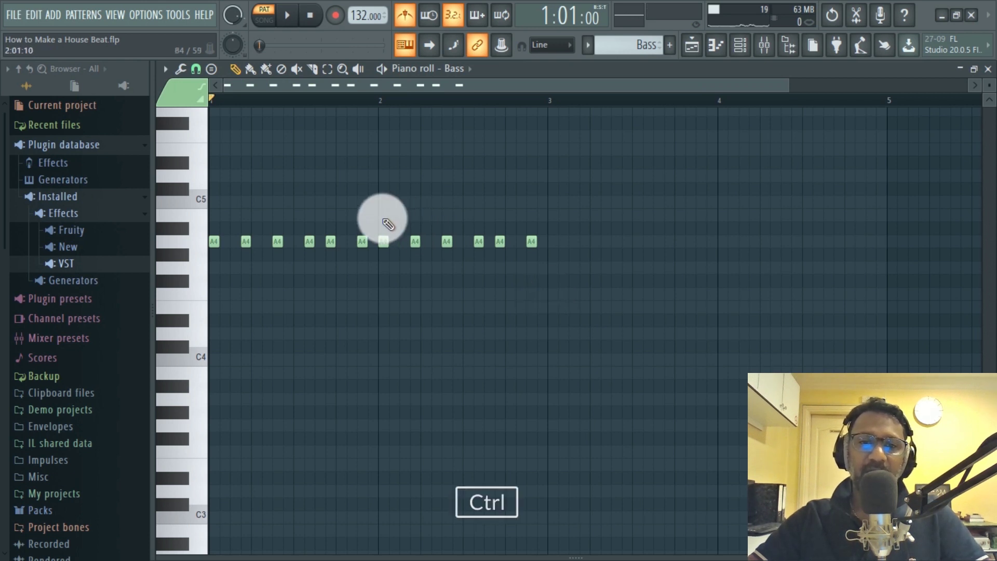
{"action": "left_click_drag", "start_coordinate": [383, 229], "coordinate": [567, 289]}
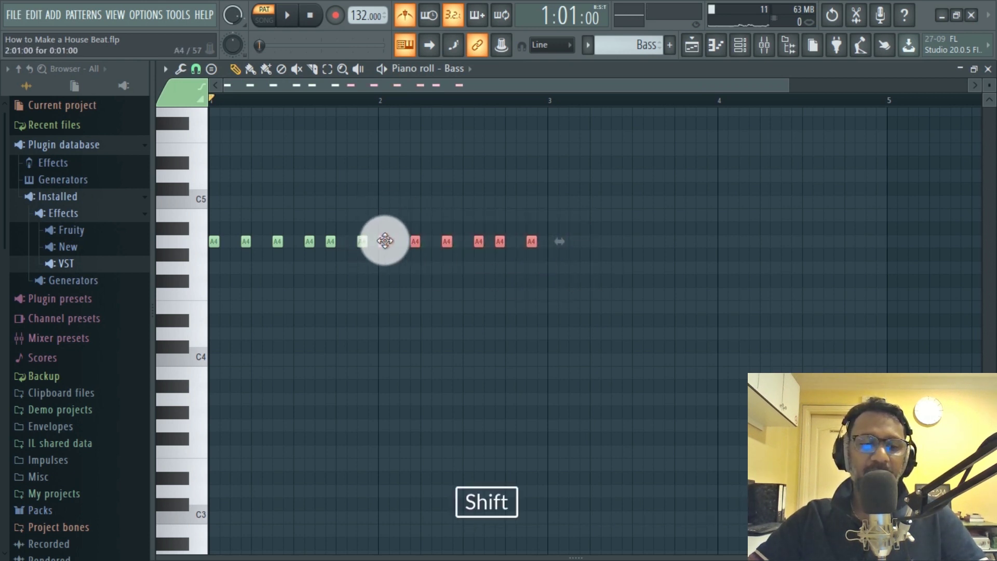
{"action": "left_click_drag", "start_coordinate": [385, 241], "coordinate": [545, 295]}
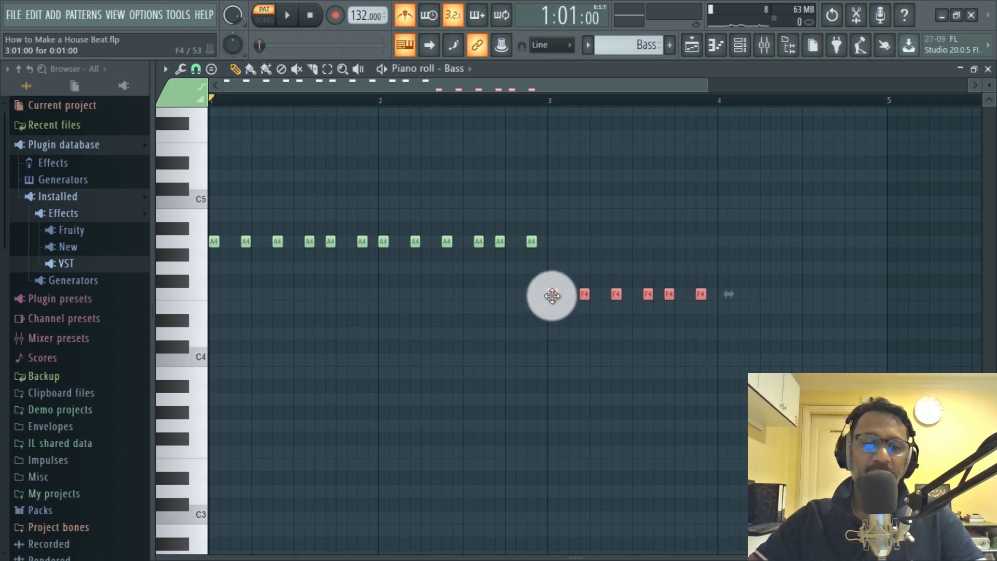
{"action": "left_click_drag", "start_coordinate": [552, 296], "coordinate": [719, 266]}
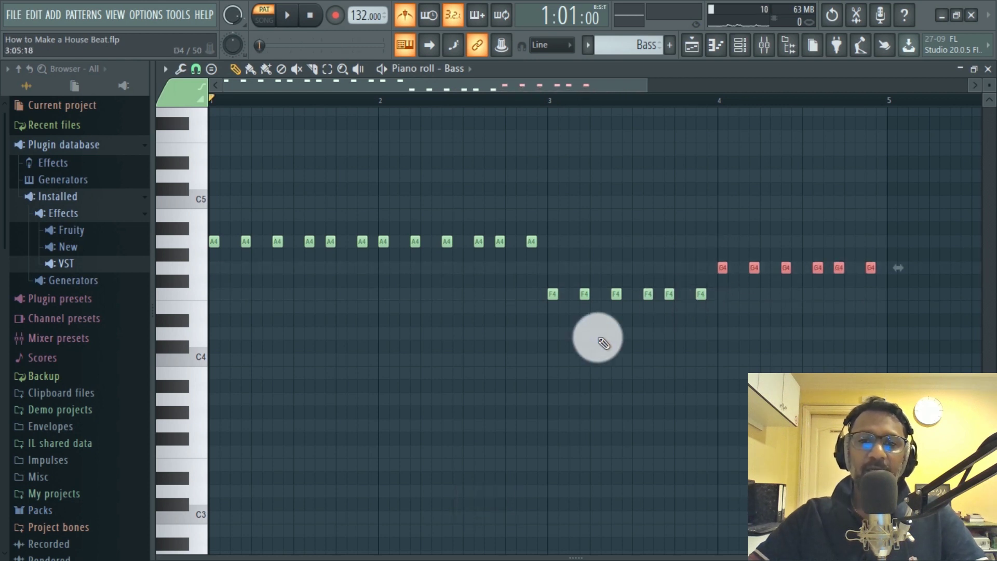
{"action": "key", "text": "space"}
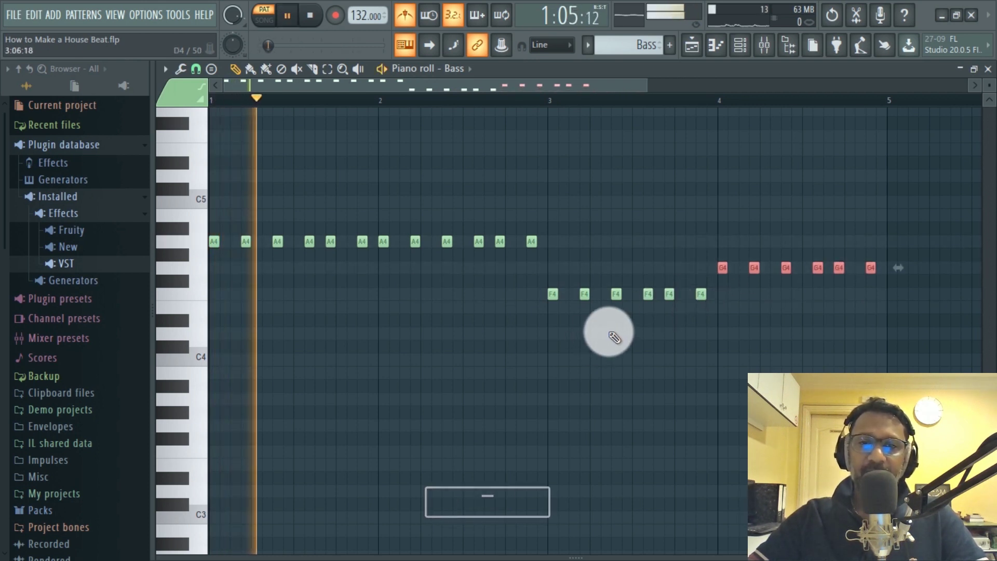
{"action": "left_click_drag", "start_coordinate": [646, 83], "coordinate": [797, 70]}
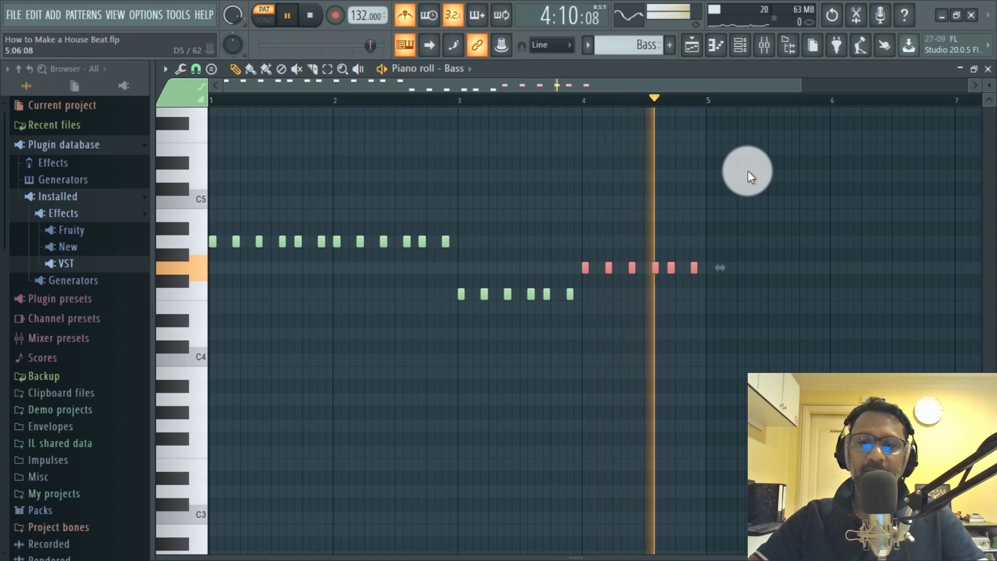
{"action": "key", "text": "space"}
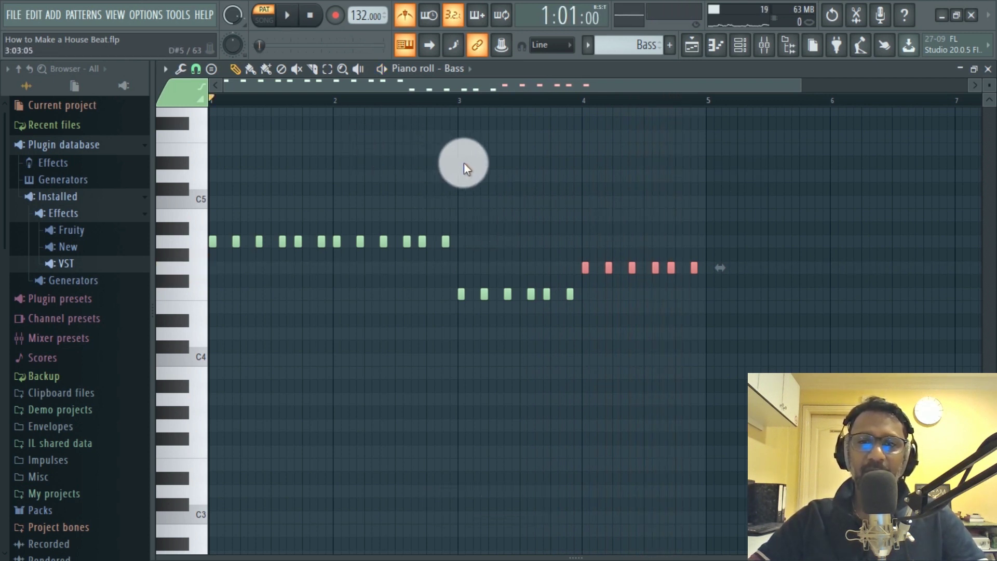
{"action": "left_click_drag", "start_coordinate": [802, 88], "coordinate": [686, 102]}
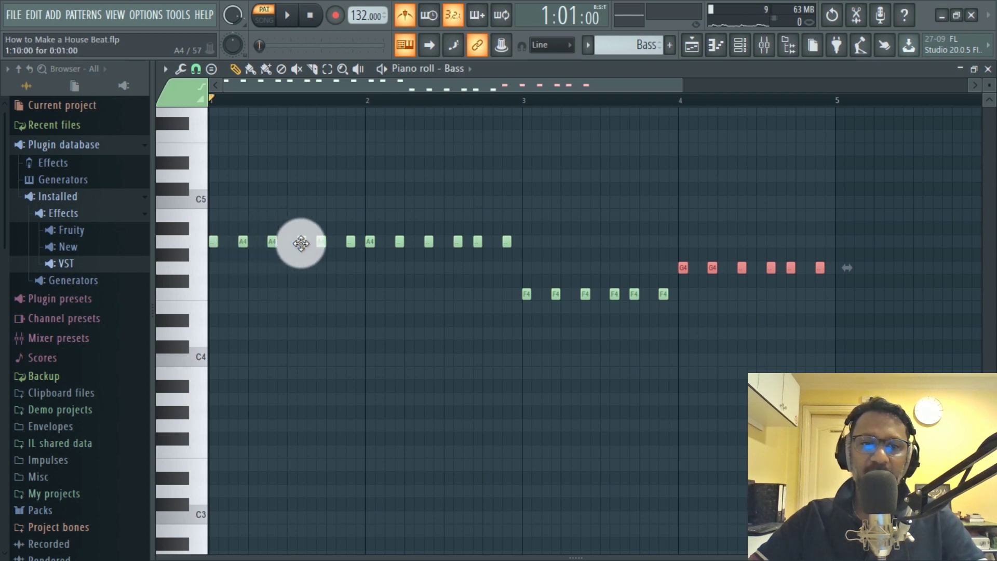
{"action": "key", "text": "space"}
{"action": "key", "text": "space"}
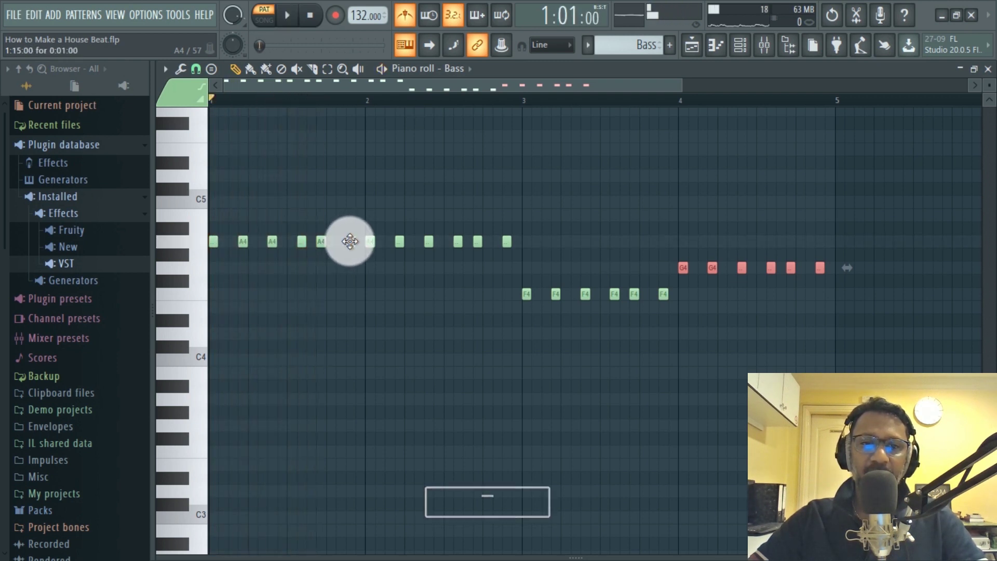
Raise the last A4 note of bars 1 and 2 to C5, previewing each change.
{"action": "left_click_drag", "start_coordinate": [346, 241], "coordinate": [348, 203]}
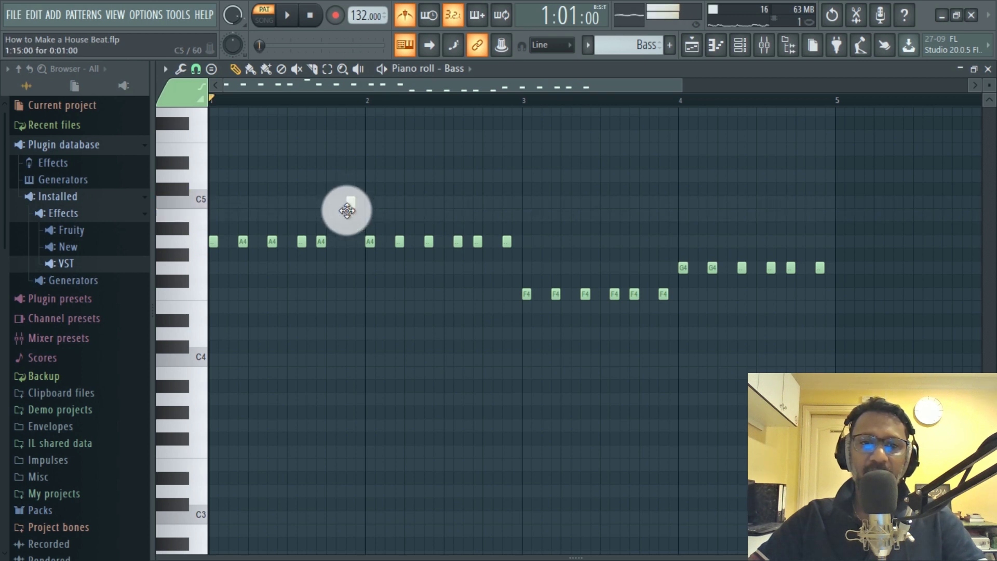
{"action": "key", "text": "space"}
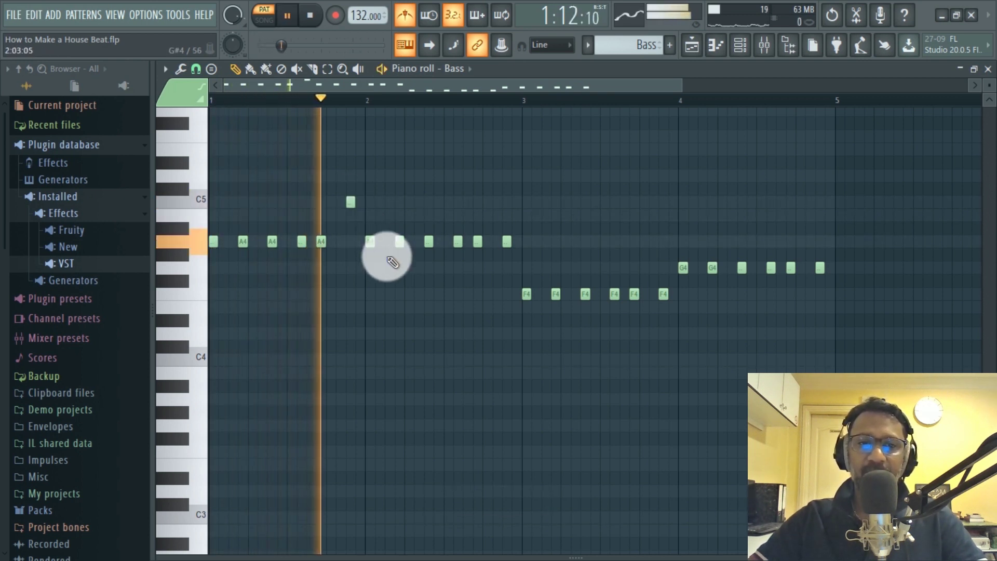
{"action": "key", "text": "space"}
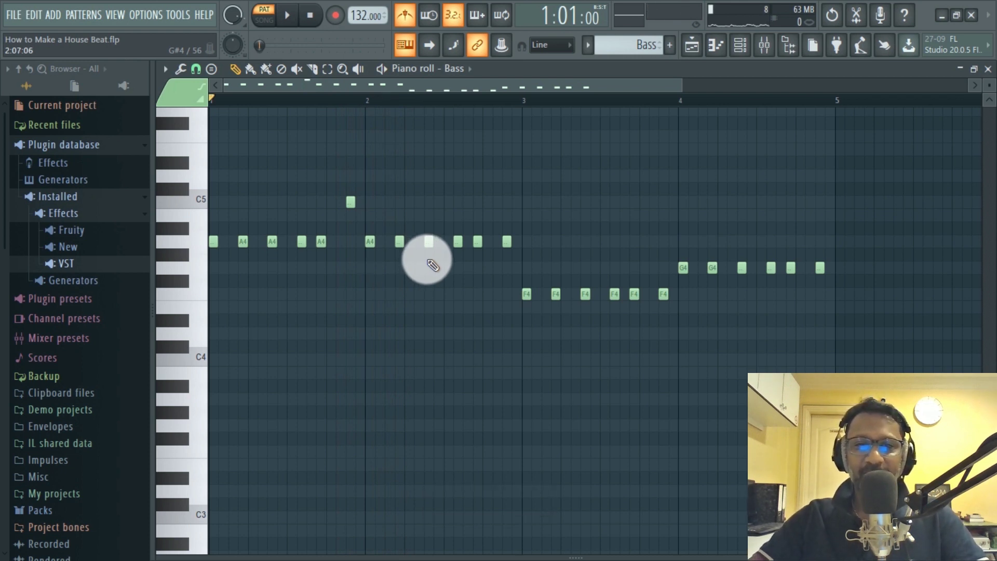
{"action": "left_click", "coordinate": [506, 202]}
{"action": "key", "text": "space"}
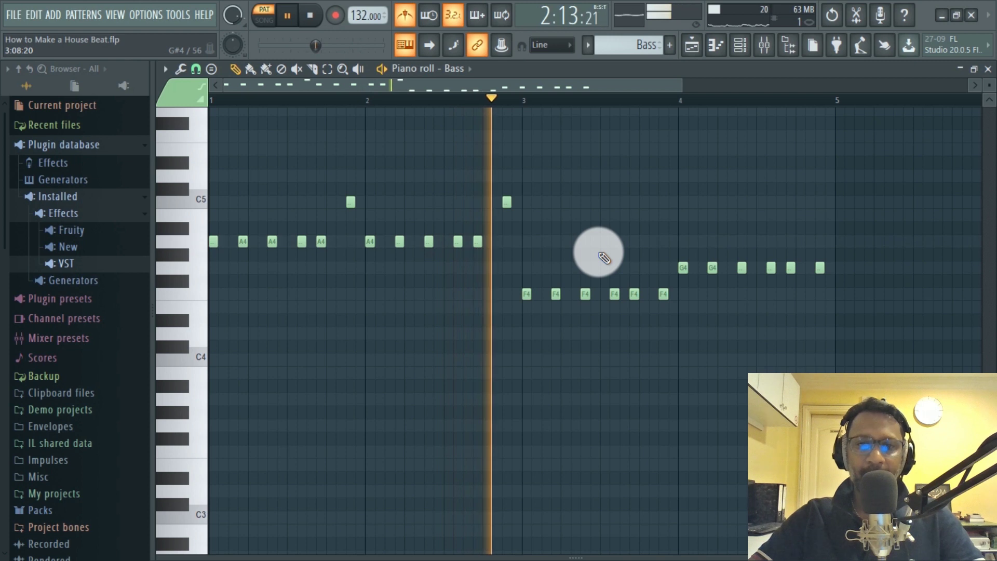
{"action": "key", "text": "space"}
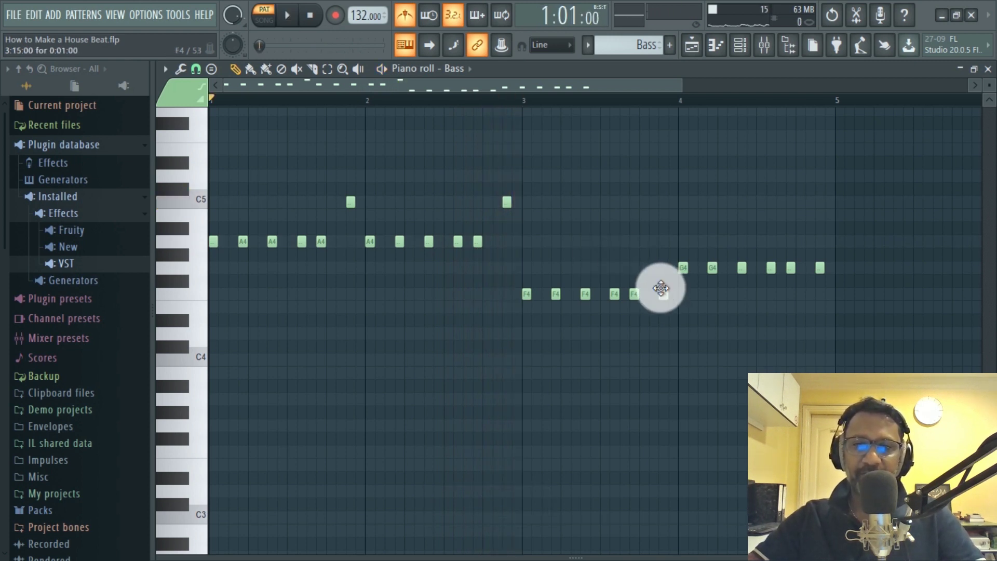
Lift bar 3's last F4 note up to A4 and play the line back.
{"action": "left_click", "coordinate": [662, 266]}
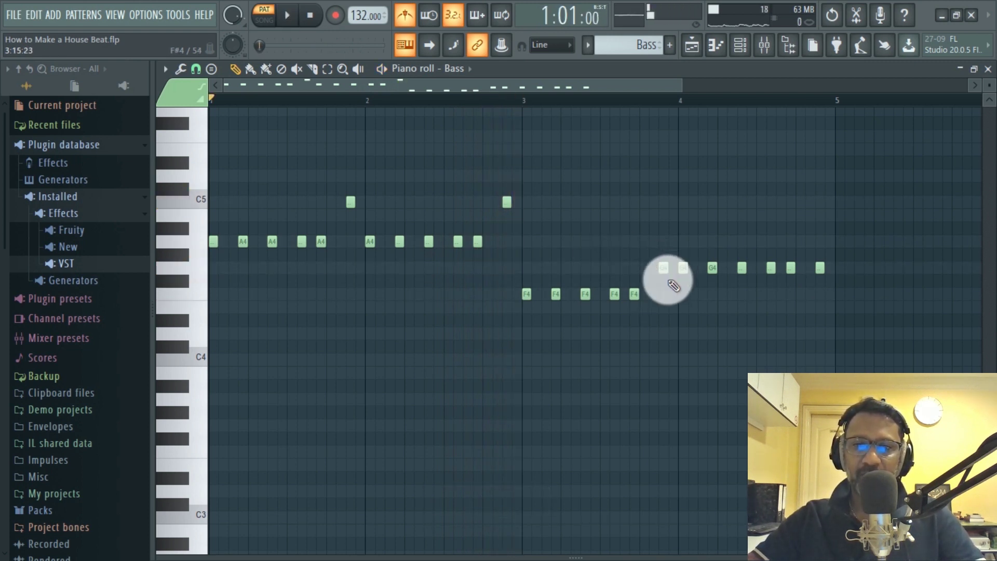
{"action": "left_click_drag", "start_coordinate": [664, 269], "coordinate": [660, 247]}
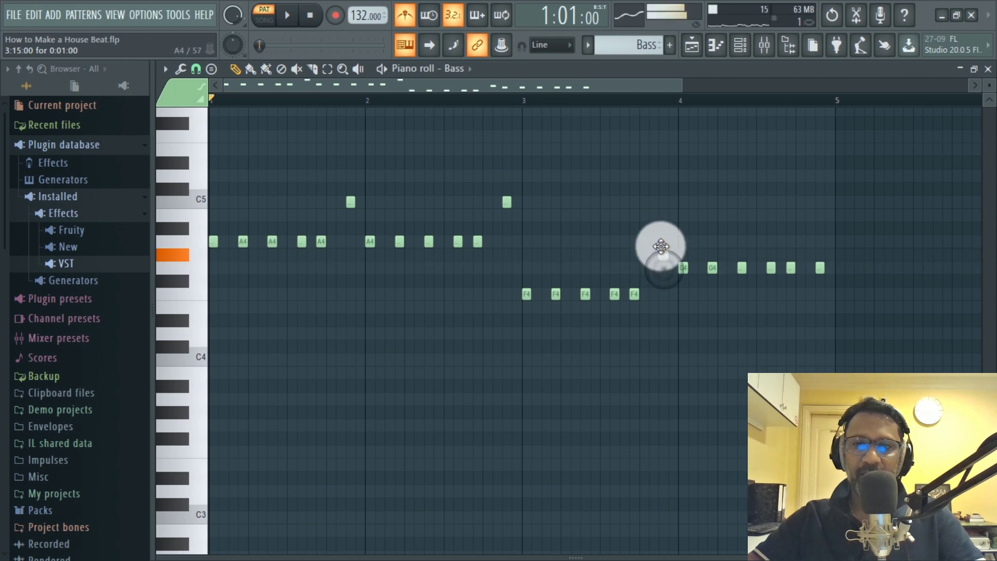
{"action": "key", "text": "space"}
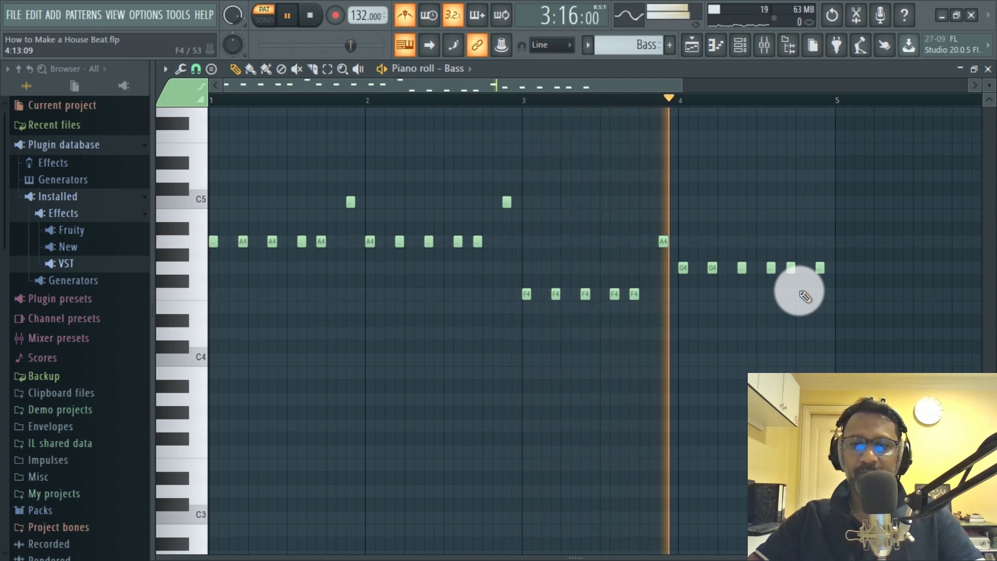
End bar 4 with a B4 note in place of its last G4, followed by a short A4.
{"action": "key", "text": "space"}
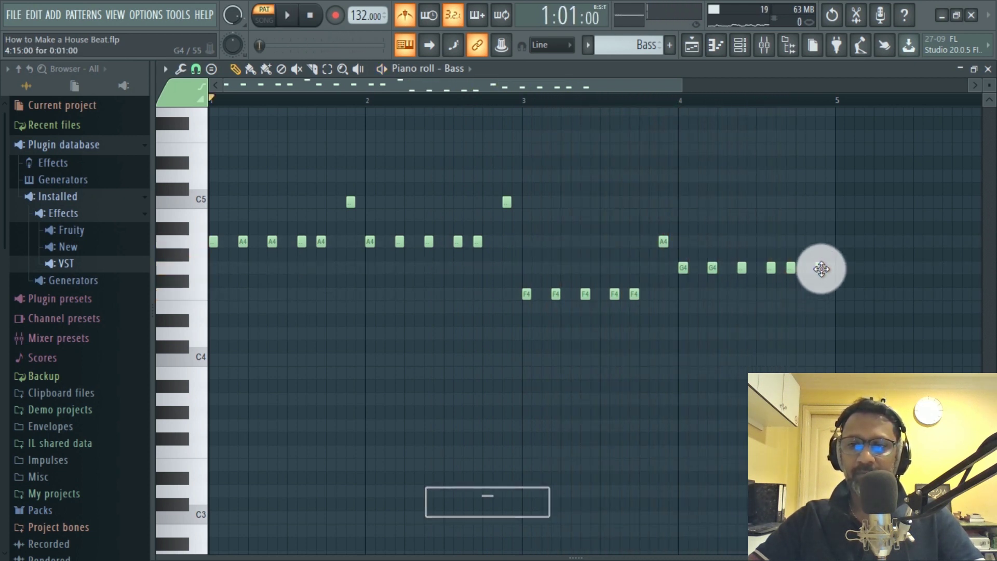
{"action": "left_click_drag", "start_coordinate": [821, 269], "coordinate": [820, 240]}
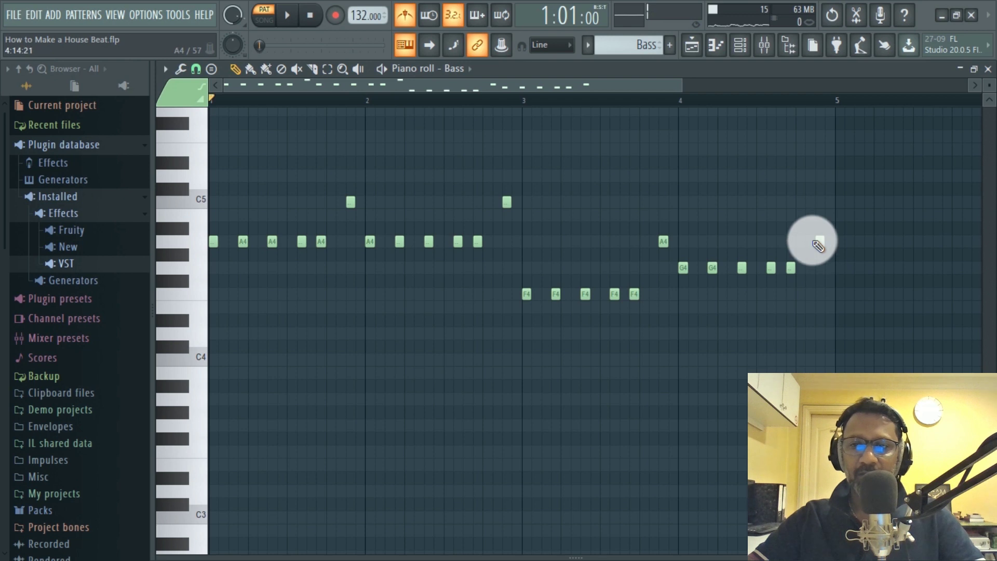
{"action": "left_click_drag", "start_coordinate": [819, 241], "coordinate": [820, 214]}
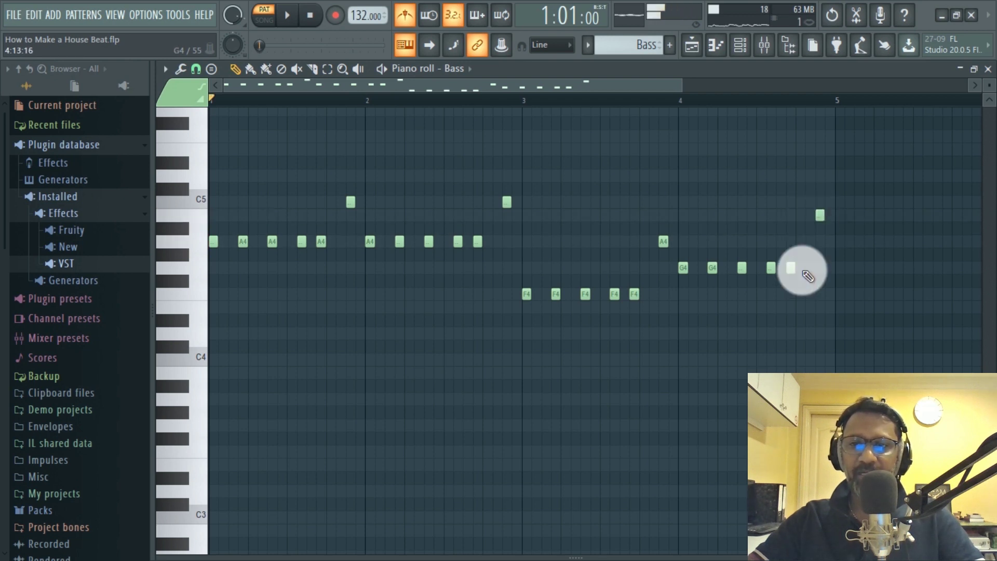
{"action": "key", "text": "space"}
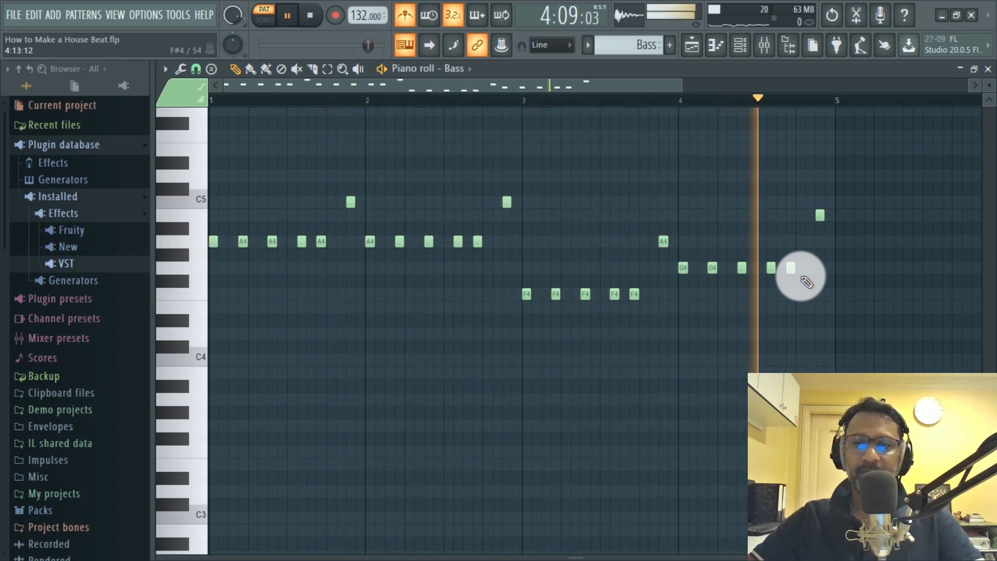
{"action": "key", "text": "space"}
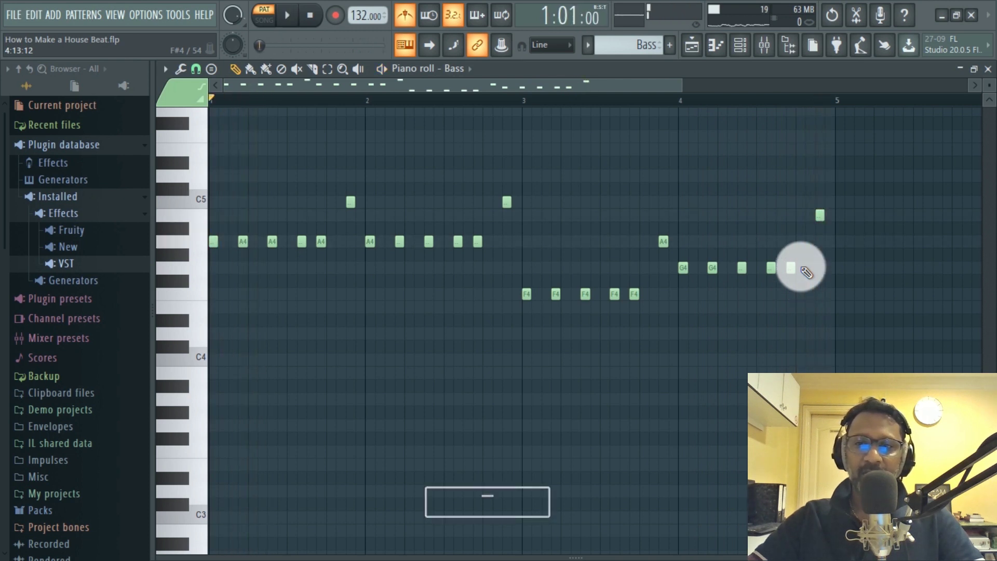
{"action": "right_click", "coordinate": [820, 215]}
{"action": "left_click", "coordinate": [820, 215]}
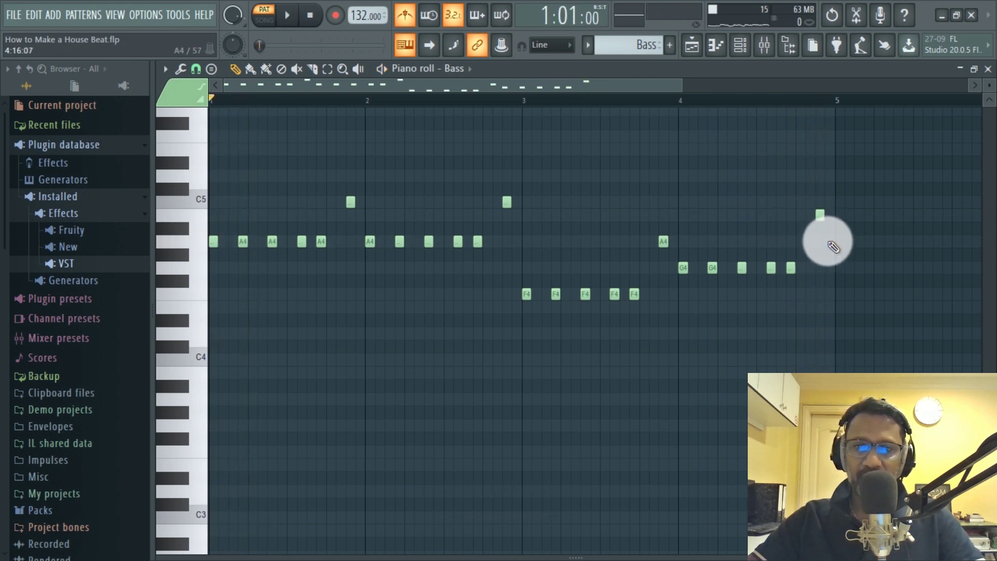
{"action": "left_click", "coordinate": [828, 241]}
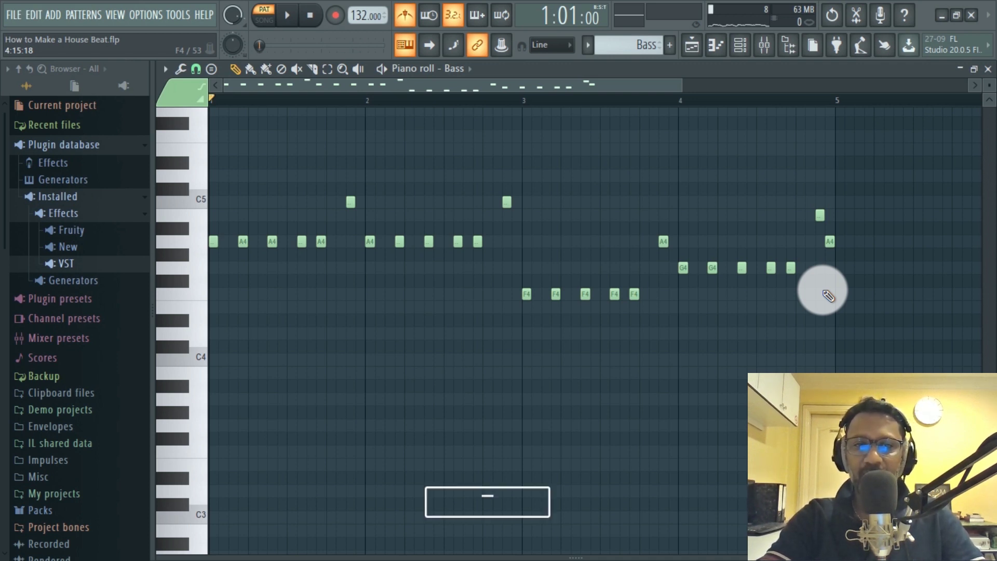
{"action": "key", "text": "space"}
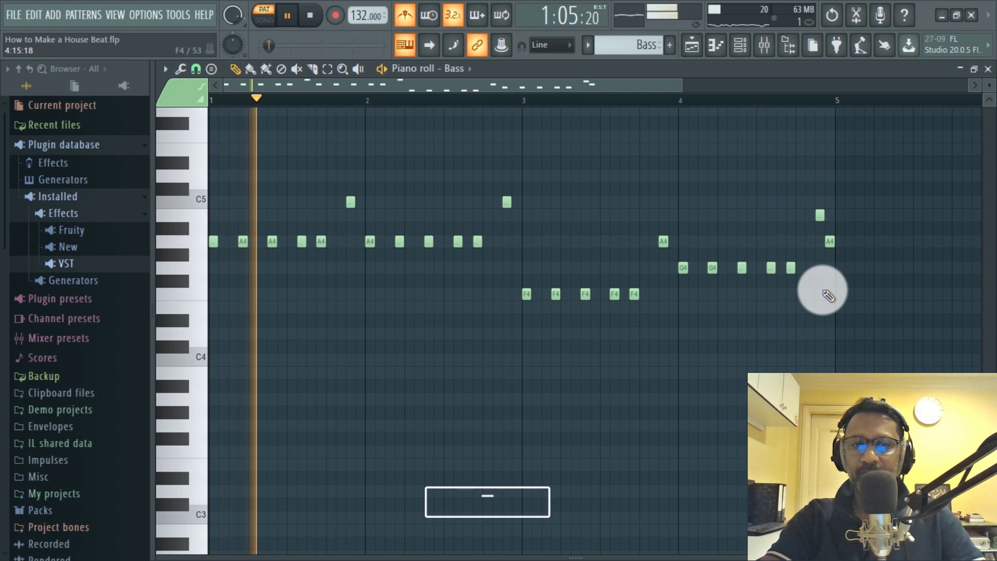
{"action": "key", "text": "space"}
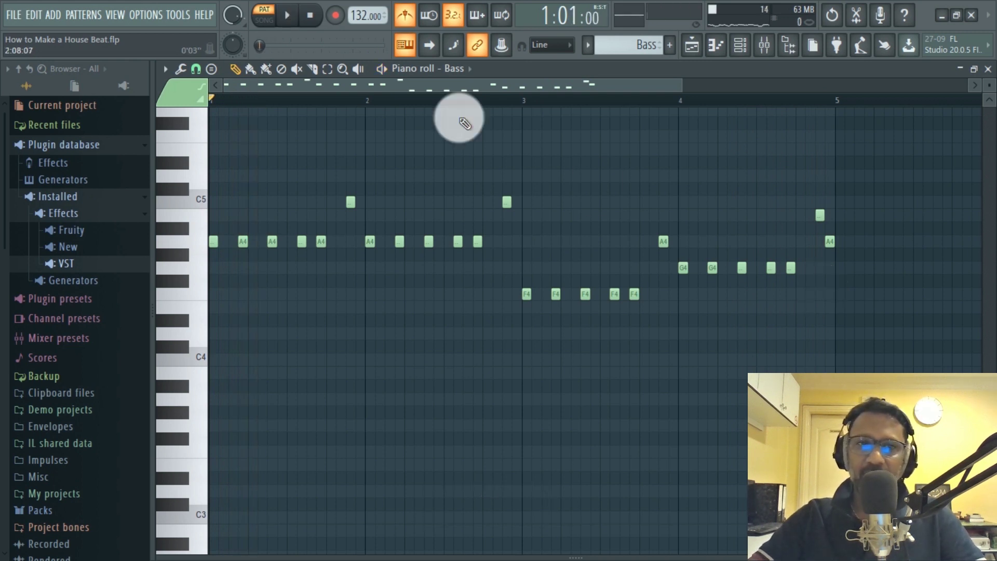
{"action": "left_click", "coordinate": [310, 15]}
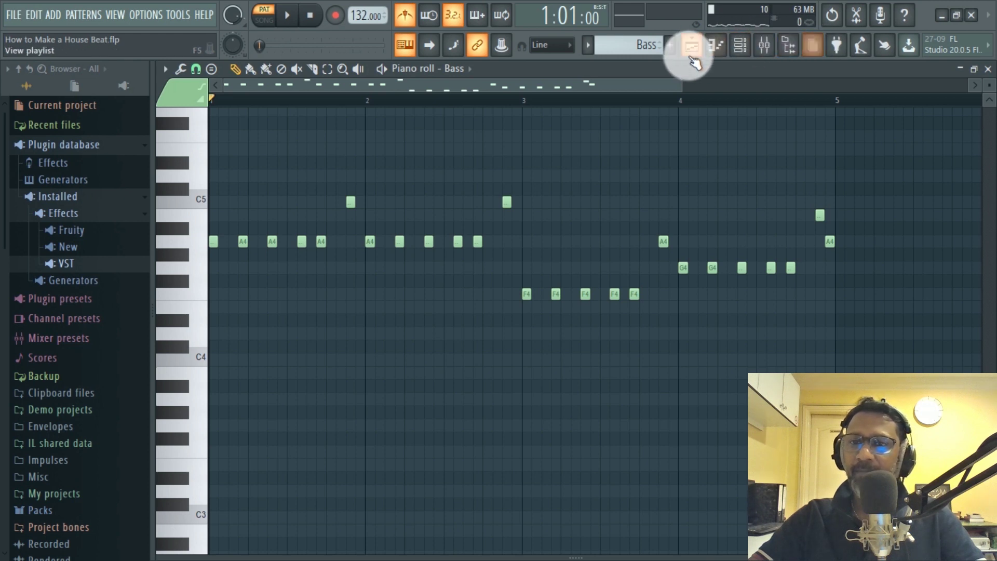
{"action": "scroll", "coordinate": [456, 148], "scroll_direction": "up", "scroll_amount": 1}
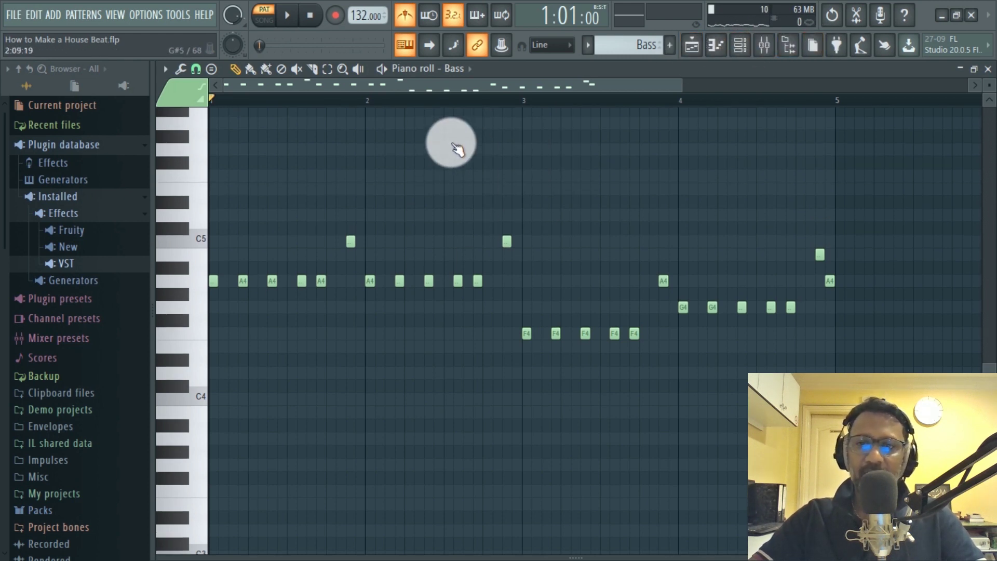